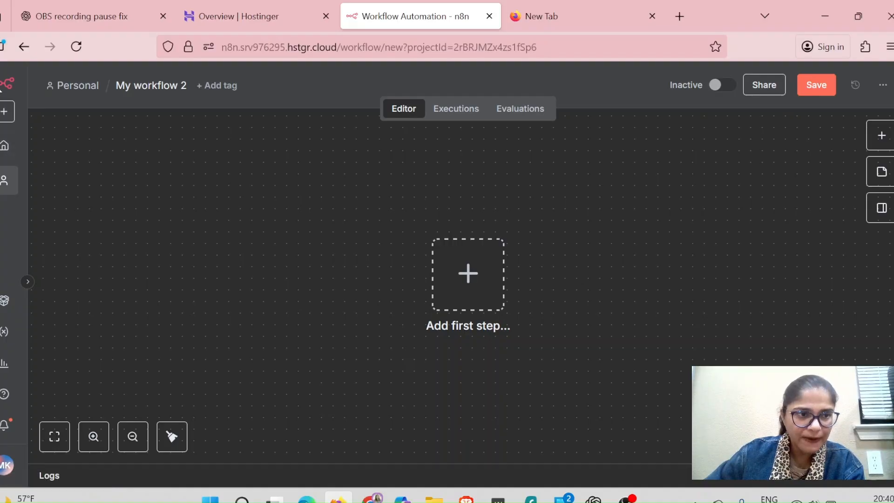
# - Open the Personal project, check its workflows and executions, and bring up its list of credentials
pyautogui.click(5, 192)
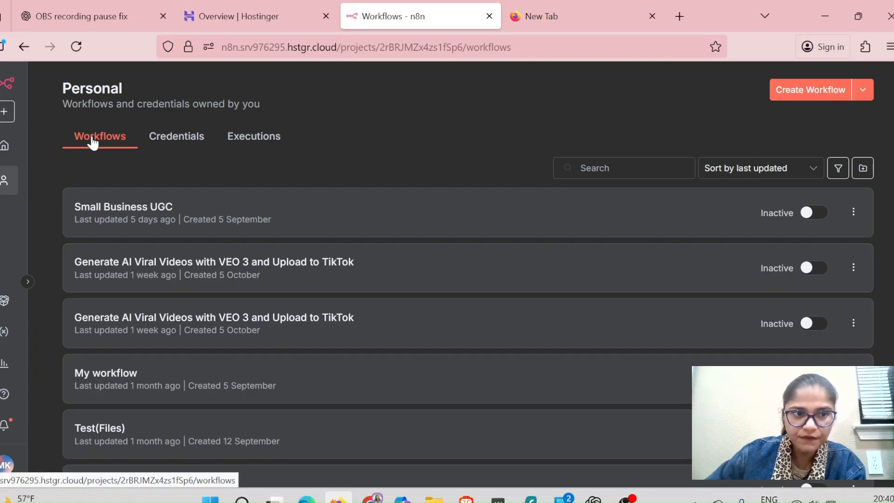
pyautogui.click(170, 146)
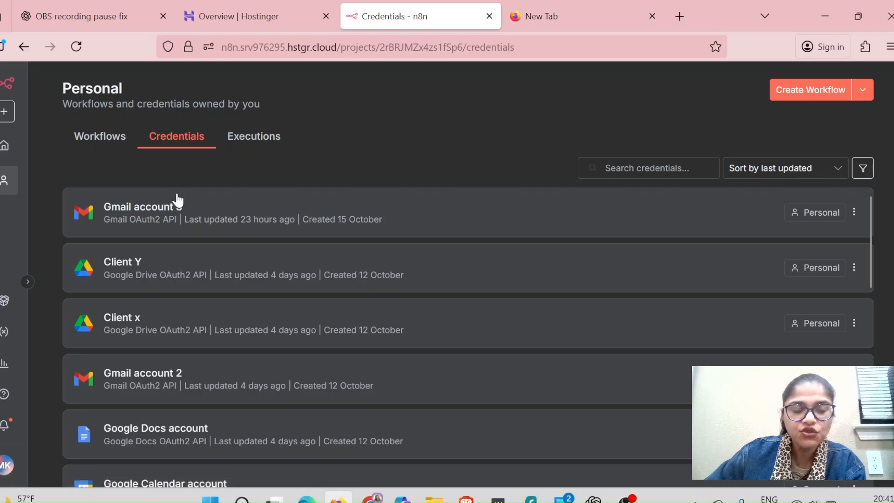
pyautogui.click(249, 146)
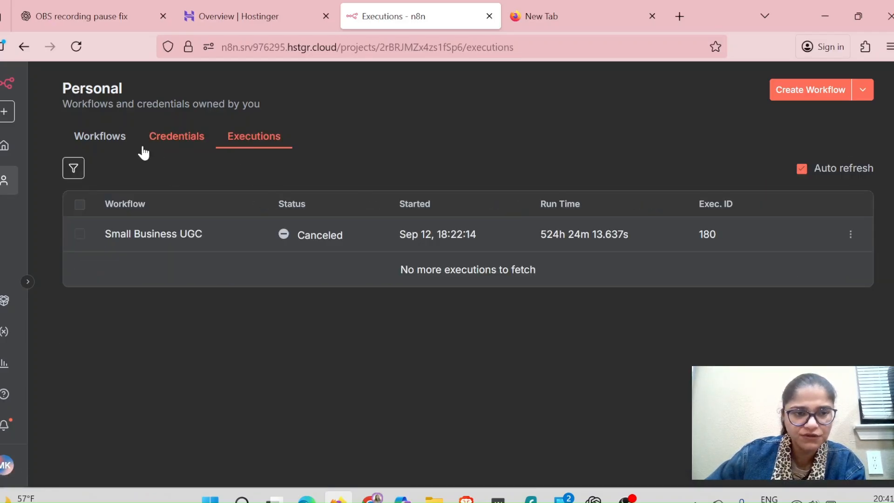
pyautogui.click(166, 139)
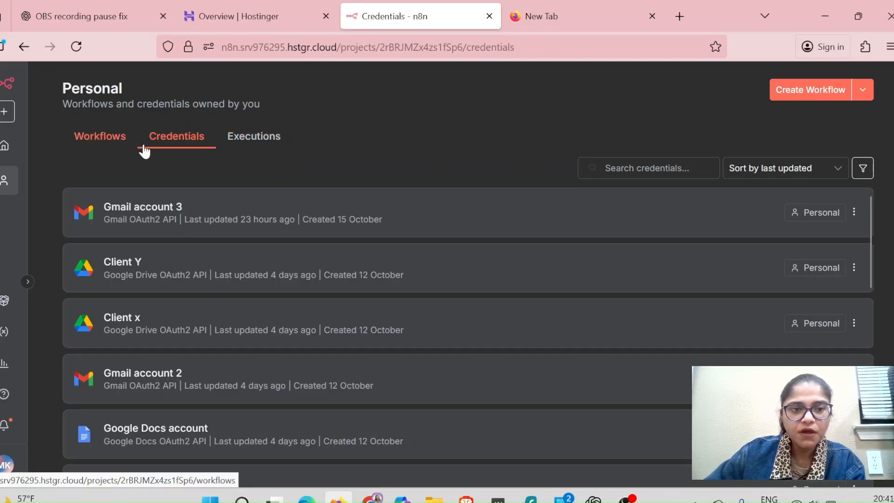
# - Start creating a new credential for the Gmail OAuth2 API
pyautogui.click(871, 96)
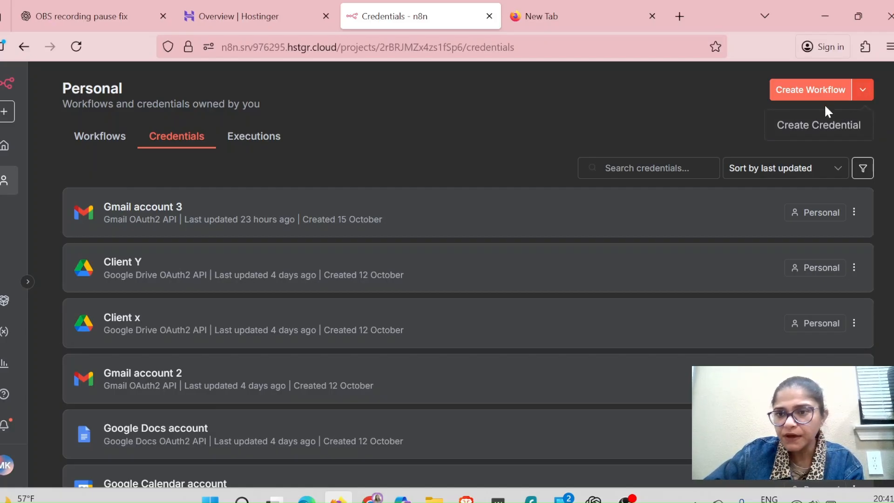
pyautogui.click(810, 133)
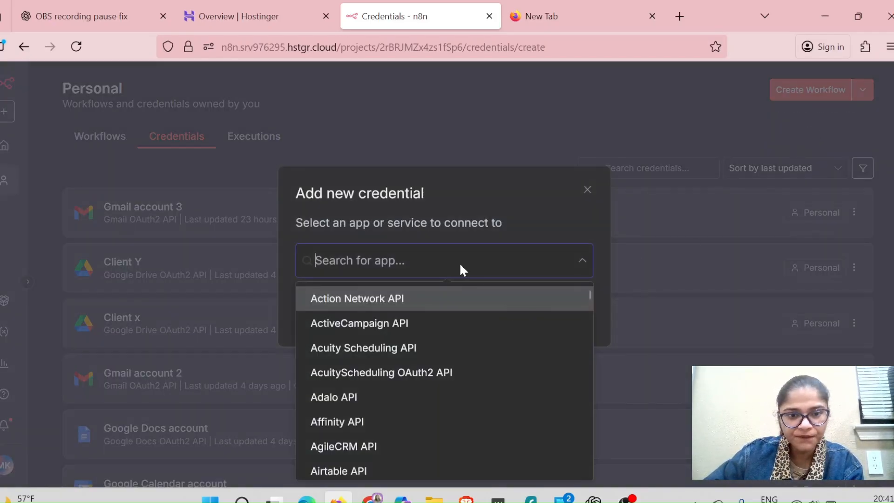
pyautogui.write('gmai')
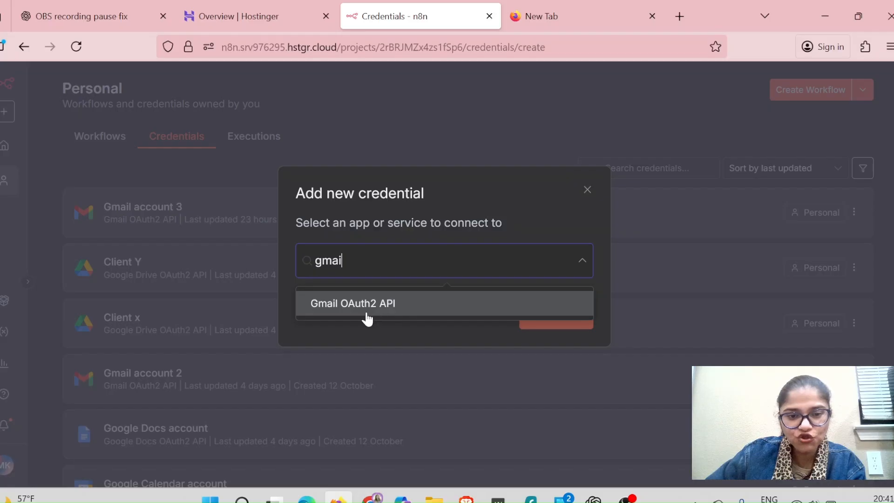
pyautogui.click(383, 305)
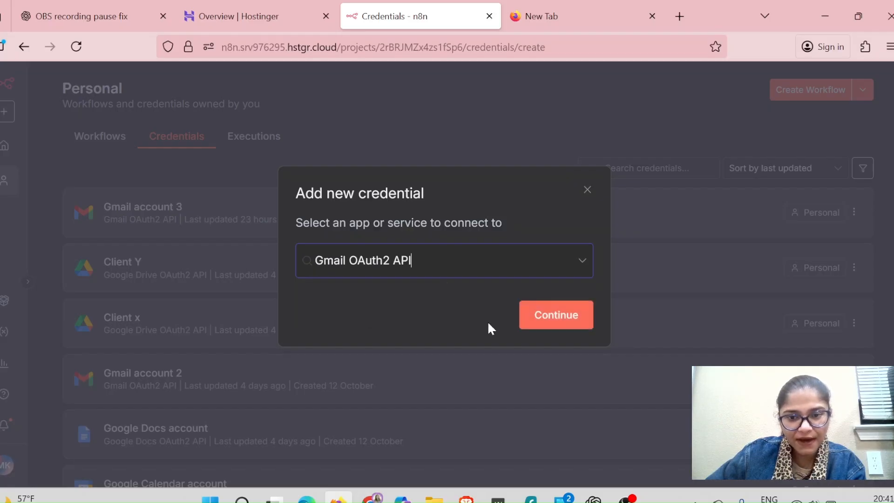
pyautogui.click(566, 325)
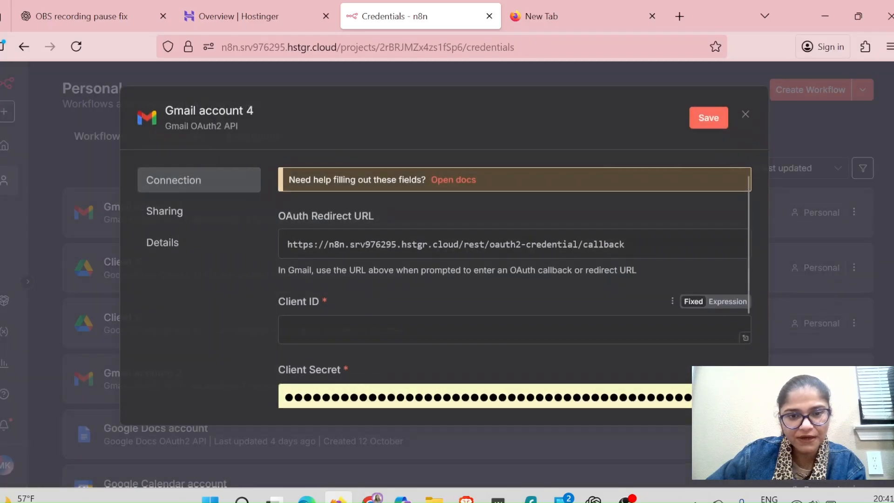
pyautogui.doubleClick(199, 112)
pyautogui.click(199, 111)
pyautogui.doubleClick(201, 110)
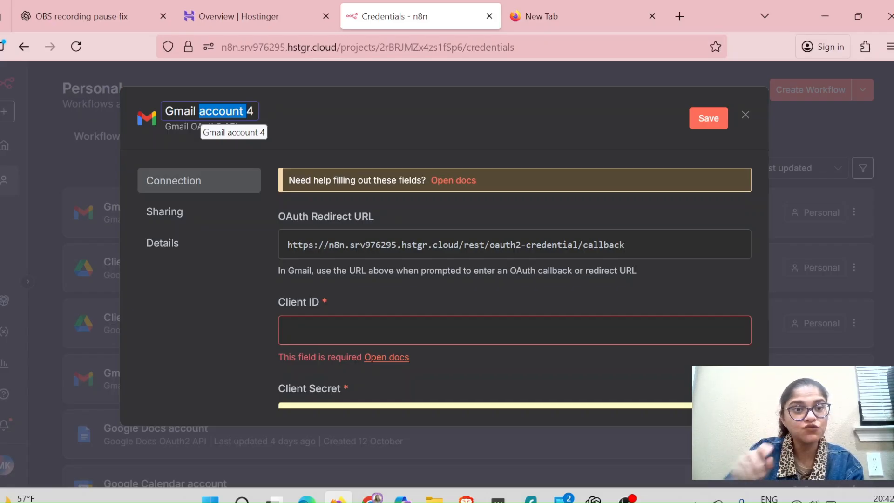
pyautogui.moveTo(254, 111); pyautogui.dragTo(165, 111)
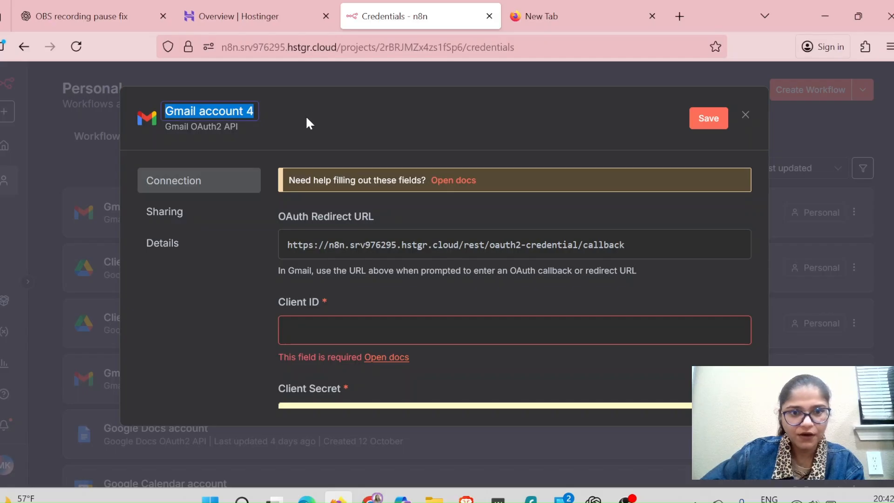
pyautogui.click(277, 216)
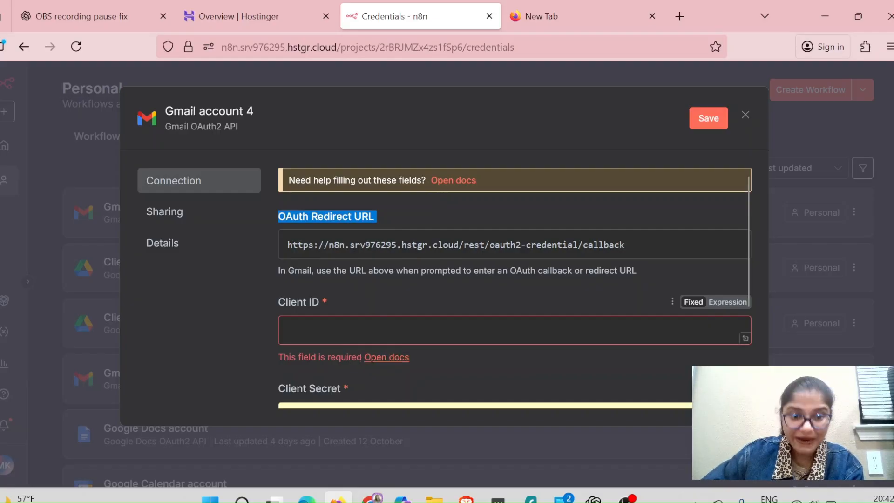
# - Clear the autofilled Client Secret of the new Gmail credential
pyautogui.scroll(-3, 333, 299)
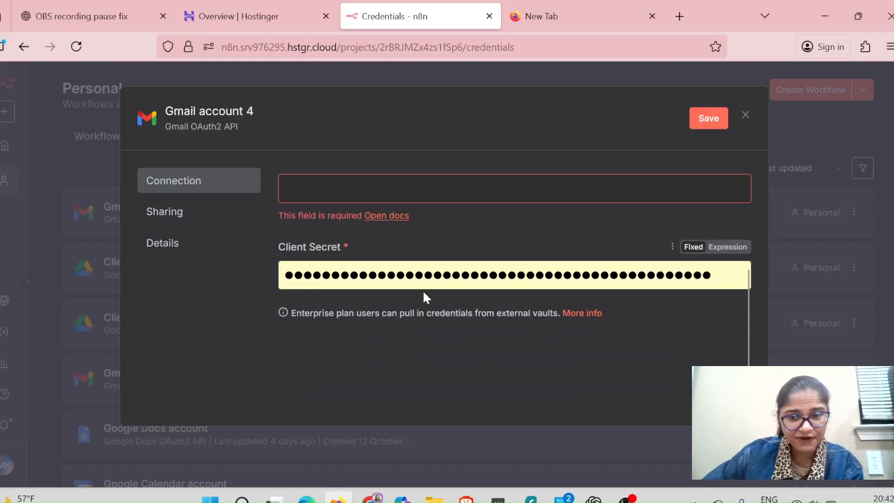
pyautogui.click(517, 275)
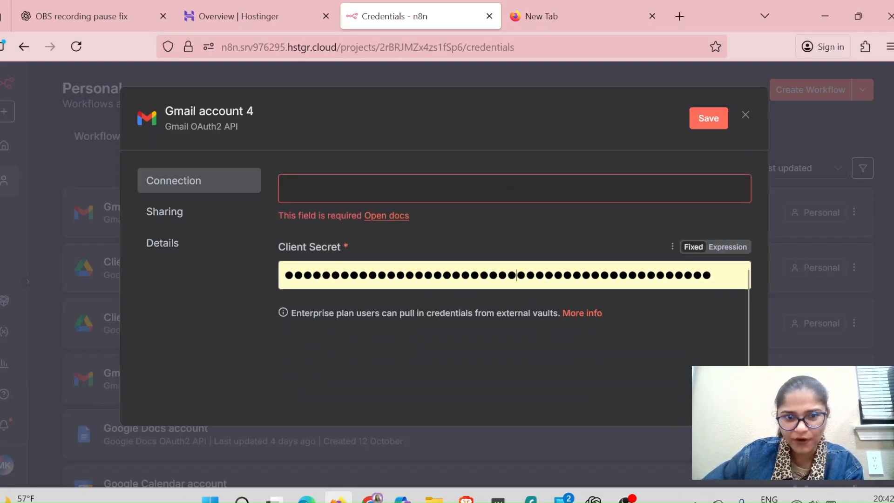
pyautogui.hotkey('ctrl', 'a')
pyautogui.press('BackSpace')
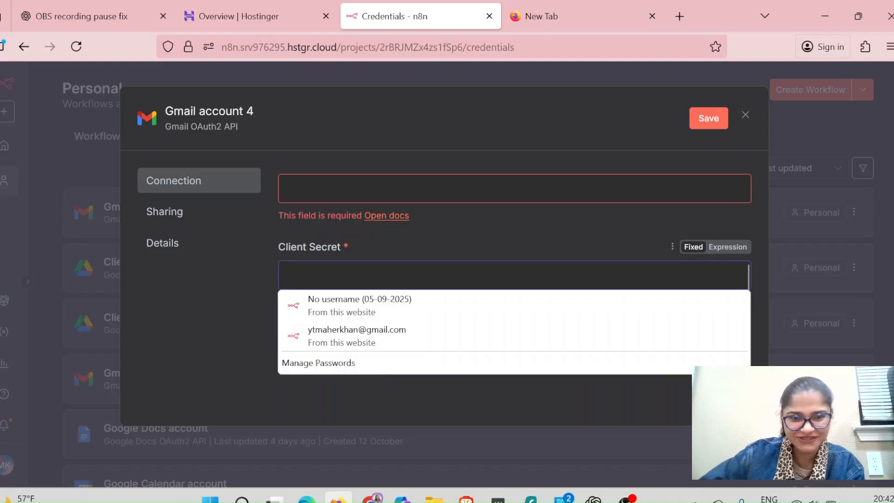
pyautogui.click(530, 245)
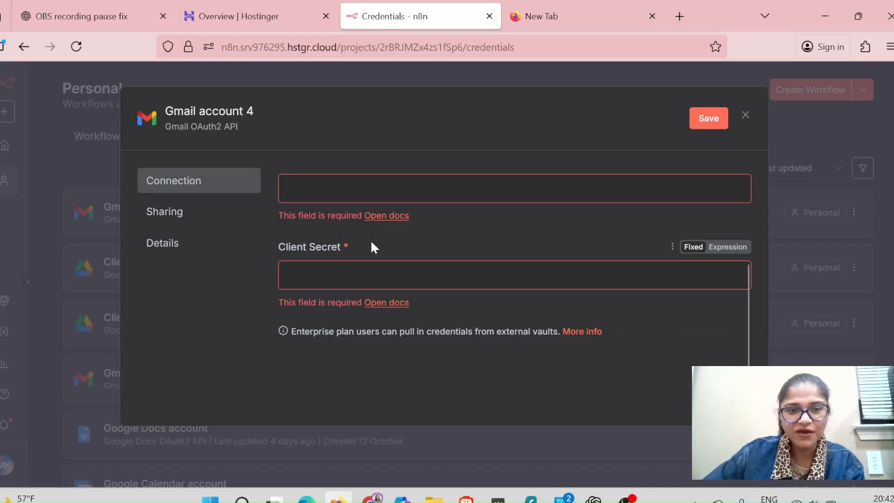
# - Open the n8n docs for the Gmail credential, skim the Google OAuth2 single service setup guide, and return to the credential form
pyautogui.scroll(3, 371, 240)
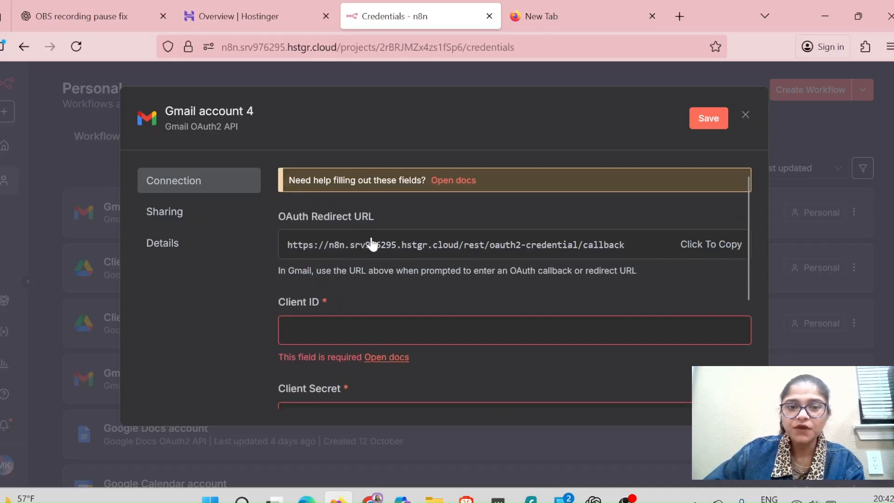
pyautogui.click(447, 185)
pyautogui.scroll(-5, 483, 267)
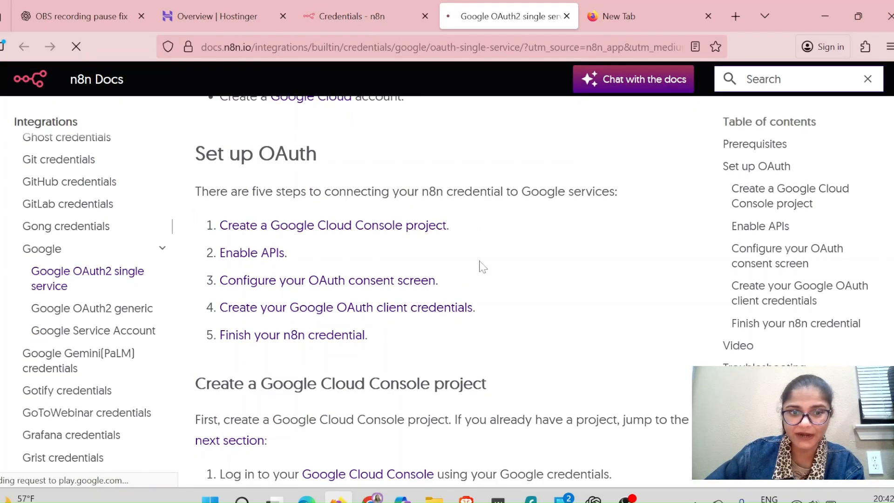
pyautogui.scroll(-15, 483, 266)
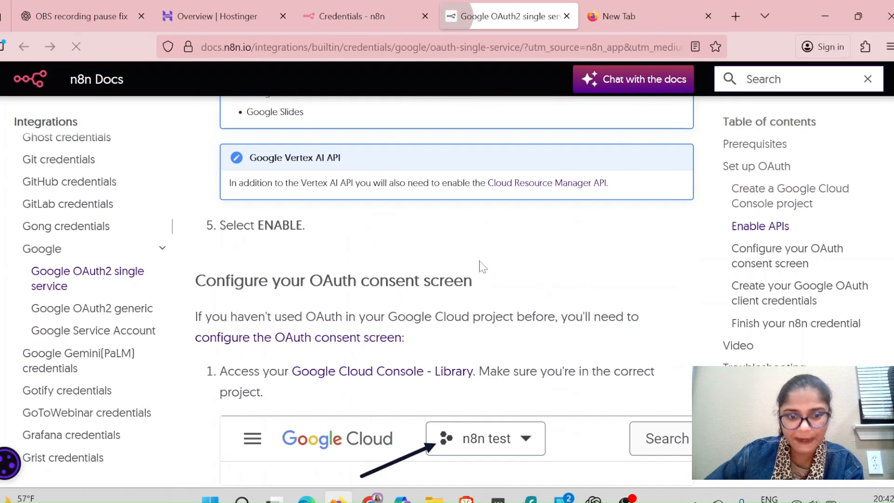
pyautogui.scroll(-20, 483, 267)
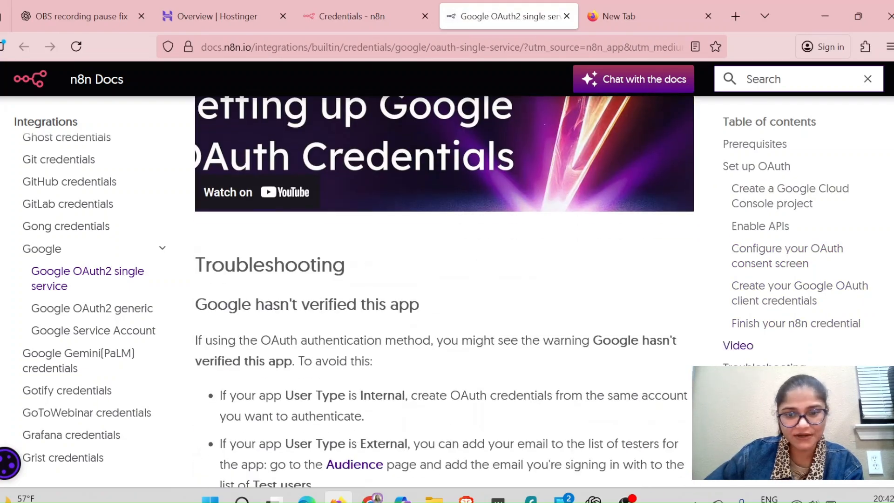
pyautogui.scroll(-5, 483, 267)
pyautogui.scroll(20, 482, 264)
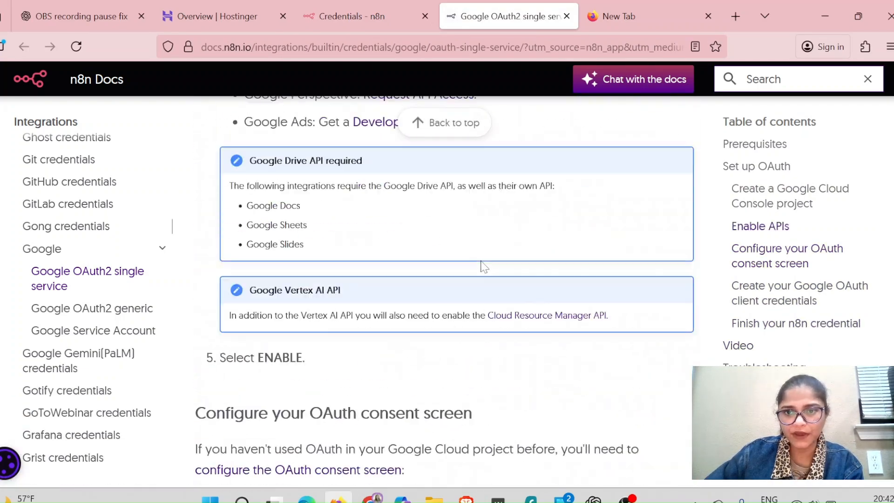
pyautogui.scroll(-15, 483, 267)
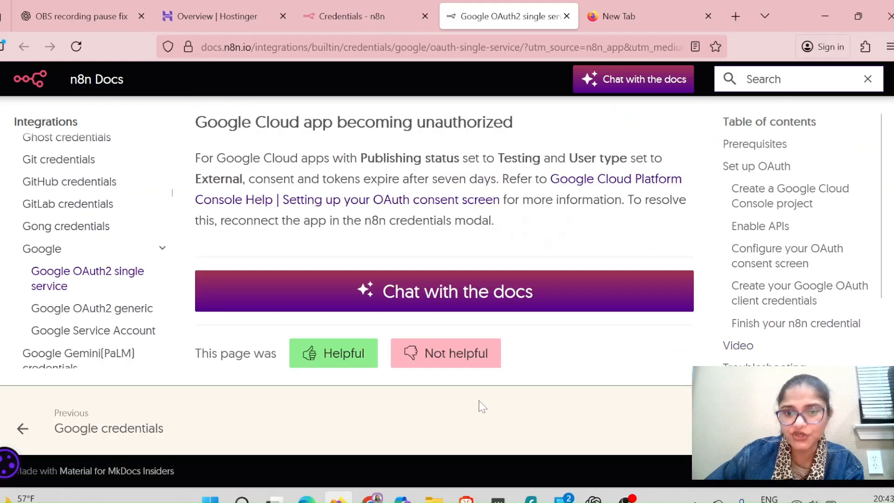
pyautogui.scroll(10, 459, 291)
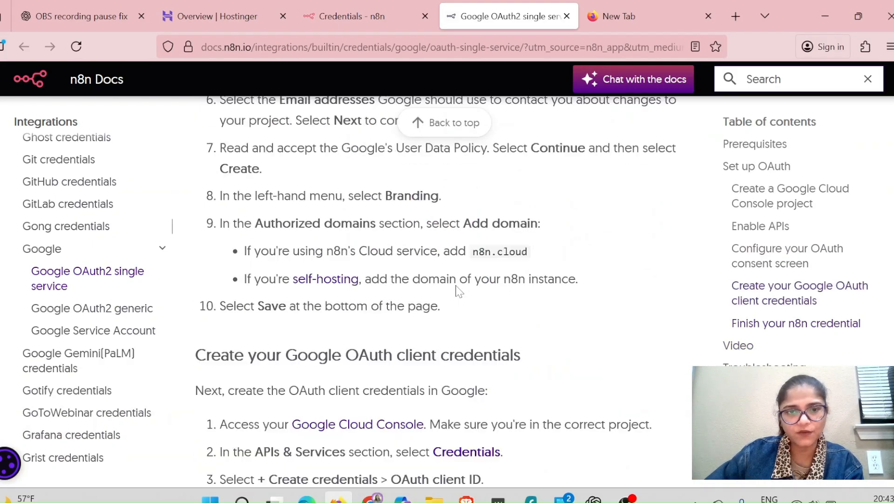
pyautogui.scroll(10, 459, 291)
pyautogui.click(354, 20)
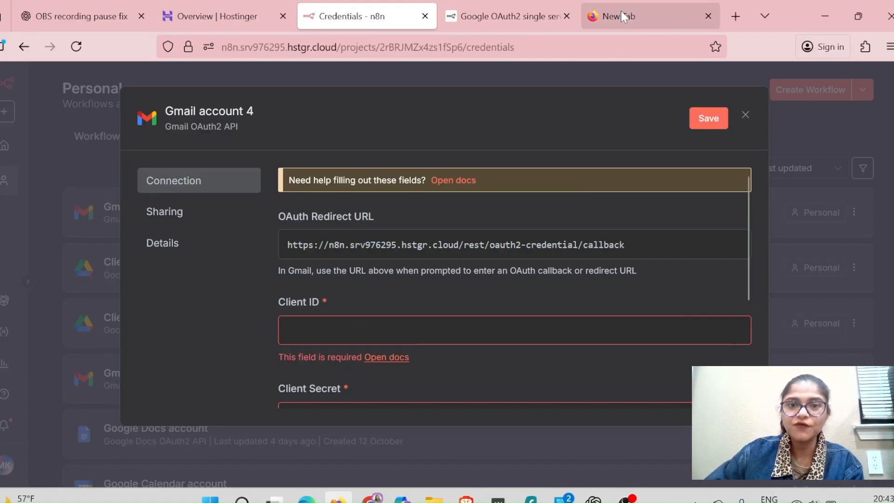
# - Open the Google Cloud console at console.cloud.google.com in the empty browser tab
pyautogui.click(624, 31)
pyautogui.write('cons')
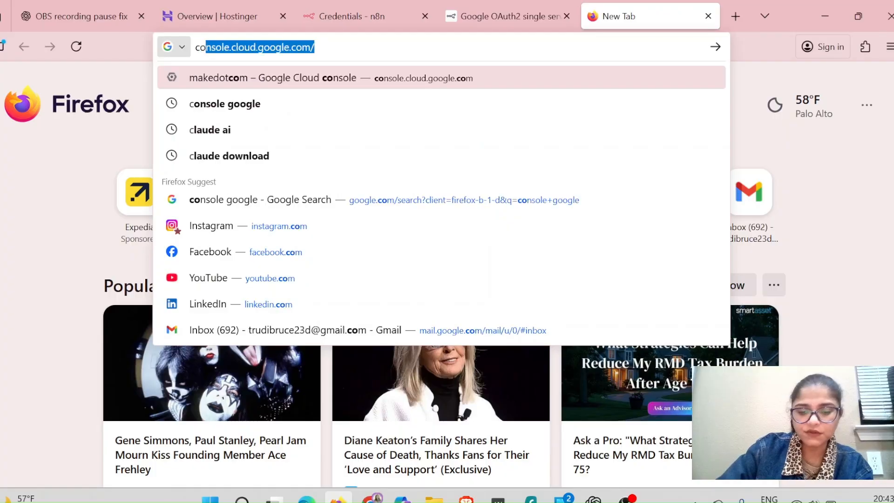
pyautogui.write('ol')
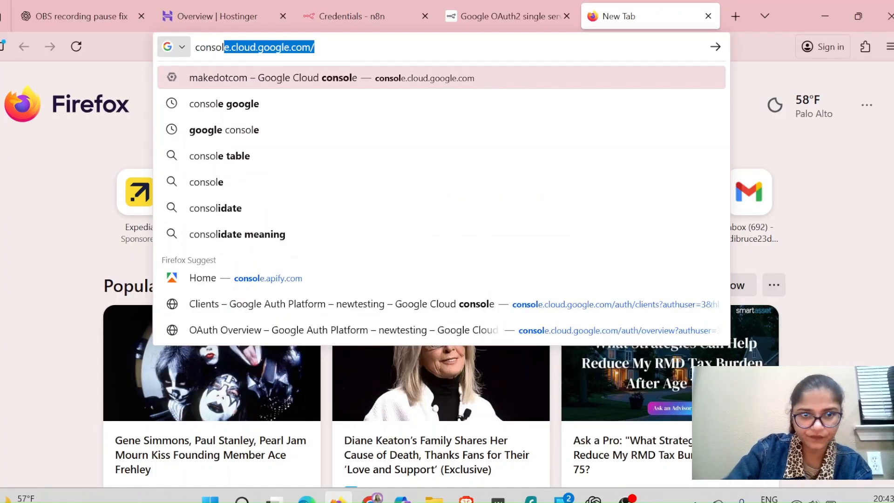
pyautogui.press('Return')
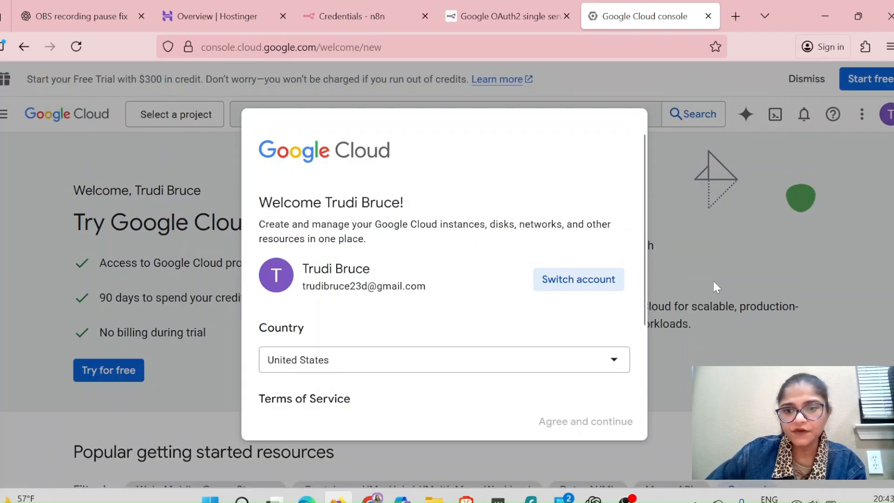
# - Search Google for "console google" in a new browser tab and look through the results for the Google Cloud Console
pyautogui.click(735, 16)
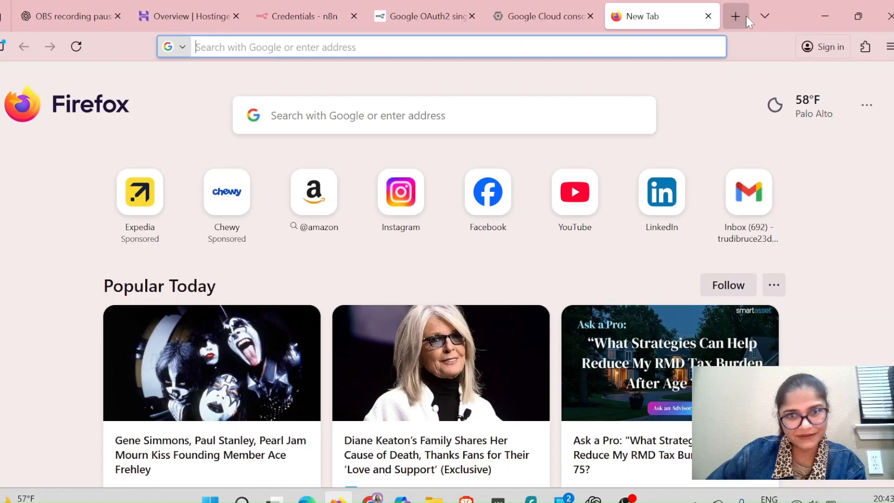
pyautogui.write('cons')
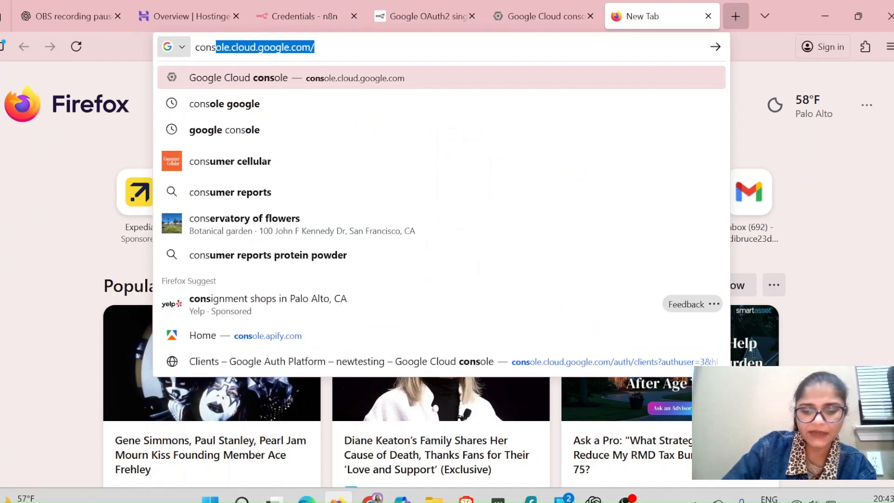
pyautogui.write('ole')
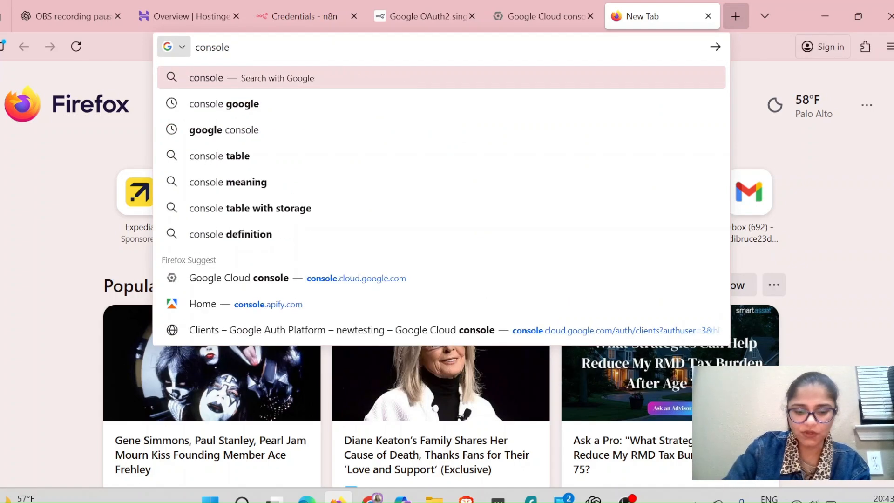
pyautogui.click(222, 110)
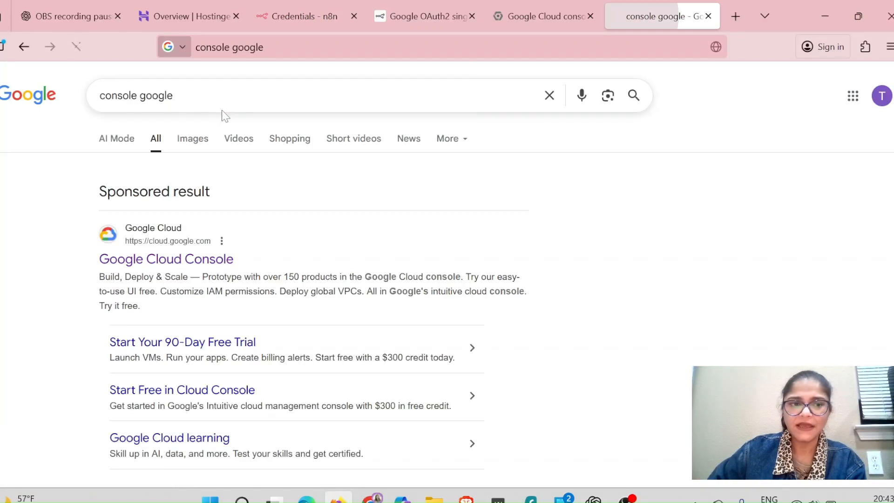
pyautogui.scroll(-15, 297, 238)
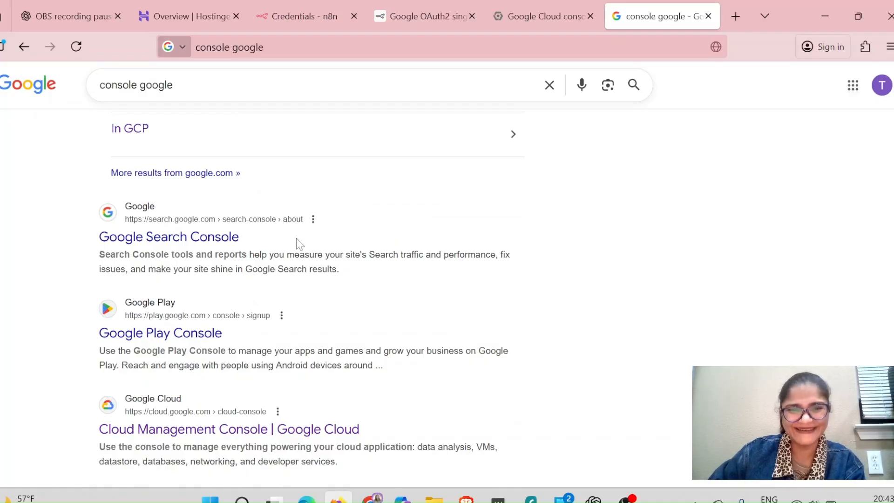
pyautogui.scroll(15, 247, 317)
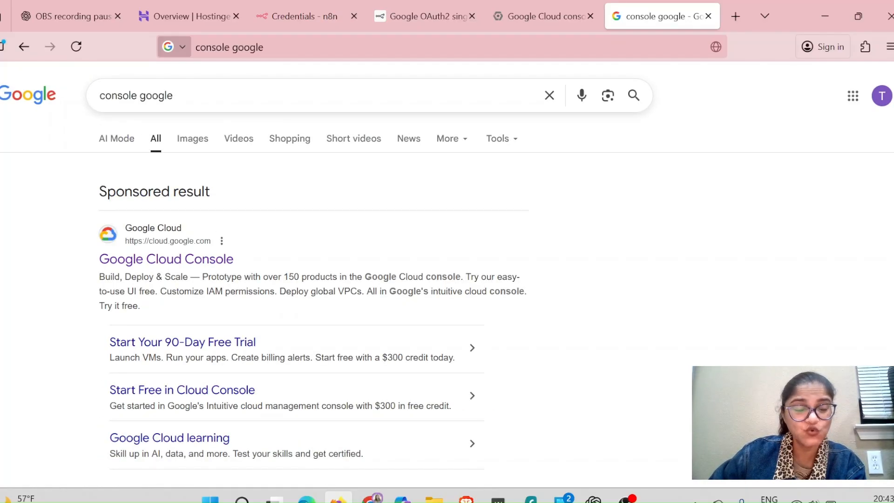
pyautogui.scroll(-5, 237, 260)
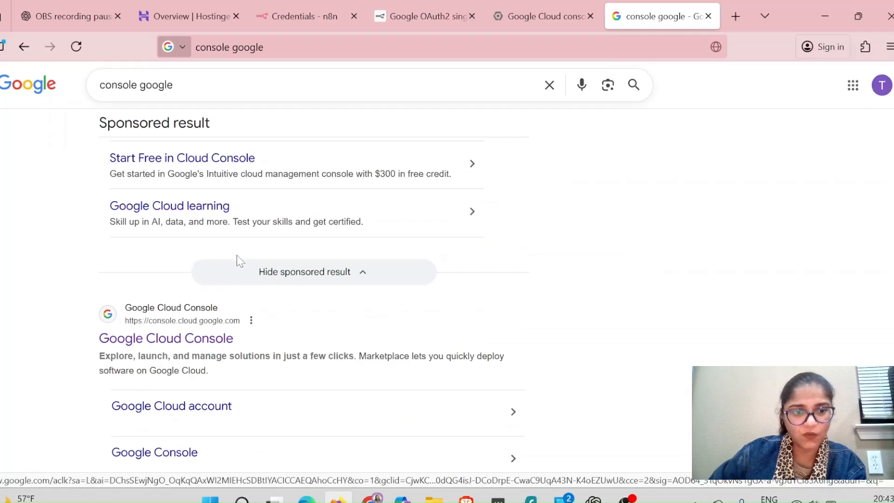
pyautogui.scroll(-5, 224, 266)
pyautogui.scroll(-5, 176, 221)
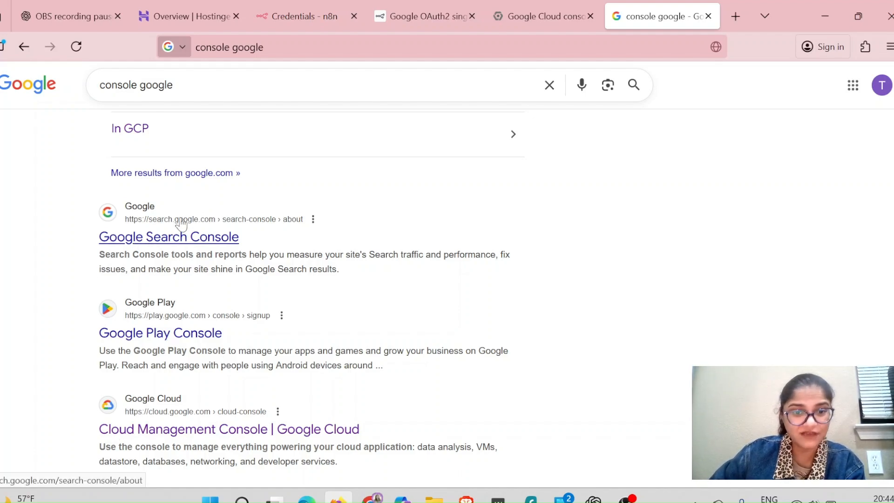
# - Open the Google Cloud Console search result under the fourth listed account, closing the duplicate console tab and the free-trial and Gemini prompts
pyautogui.scroll(5, 317, 285)
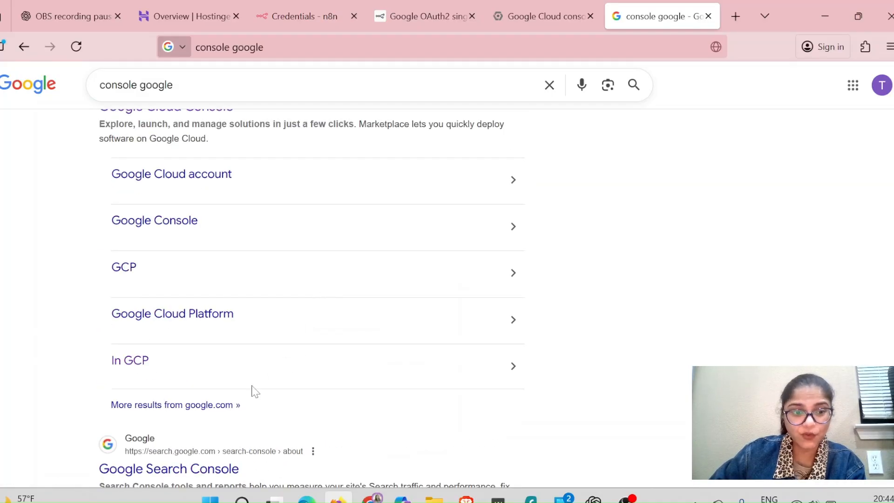
pyautogui.scroll(5, 224, 421)
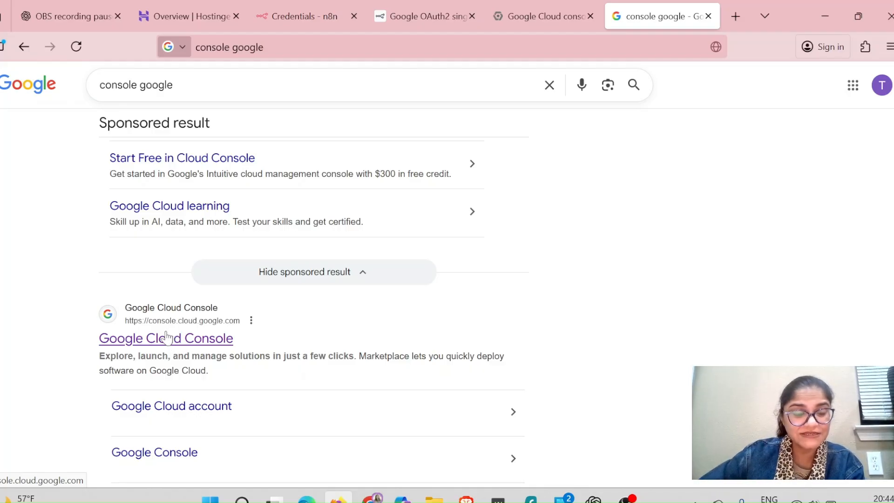
pyautogui.click(189, 338)
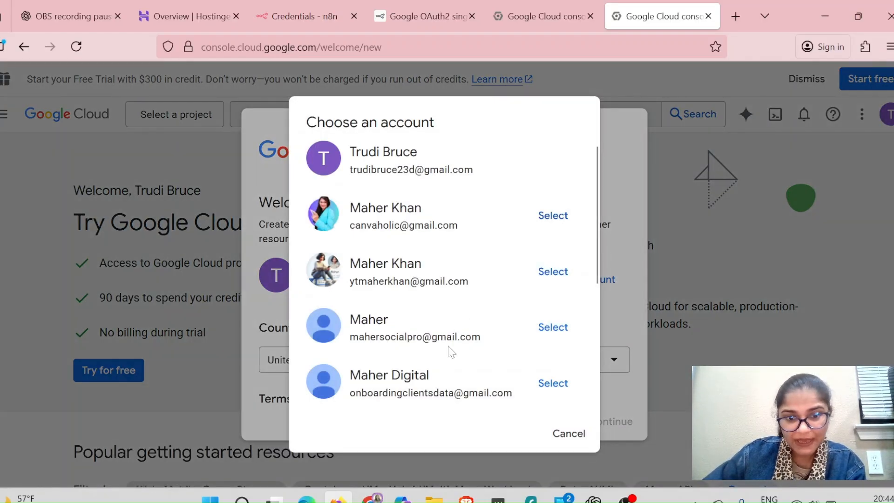
pyautogui.click(550, 333)
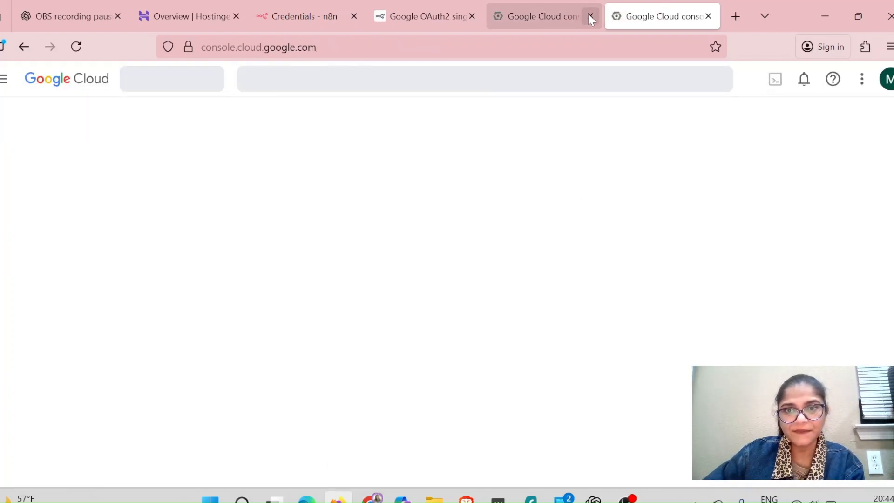
pyautogui.click(590, 16)
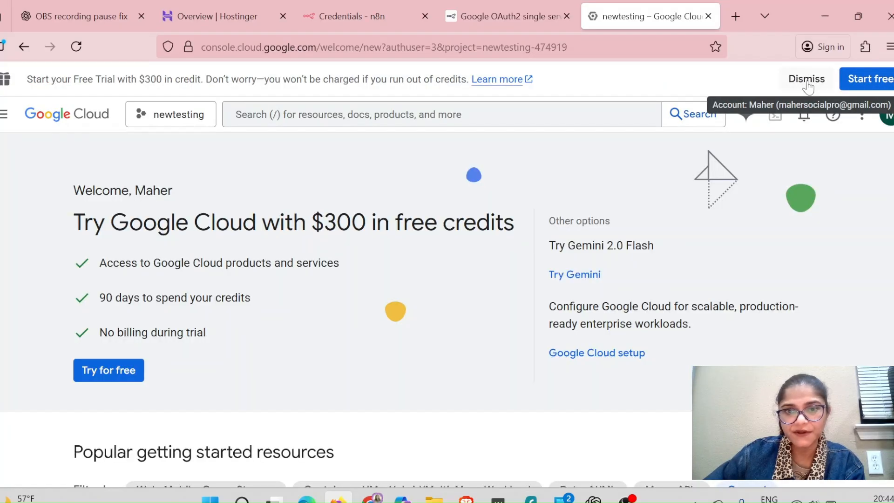
pyautogui.click(806, 77)
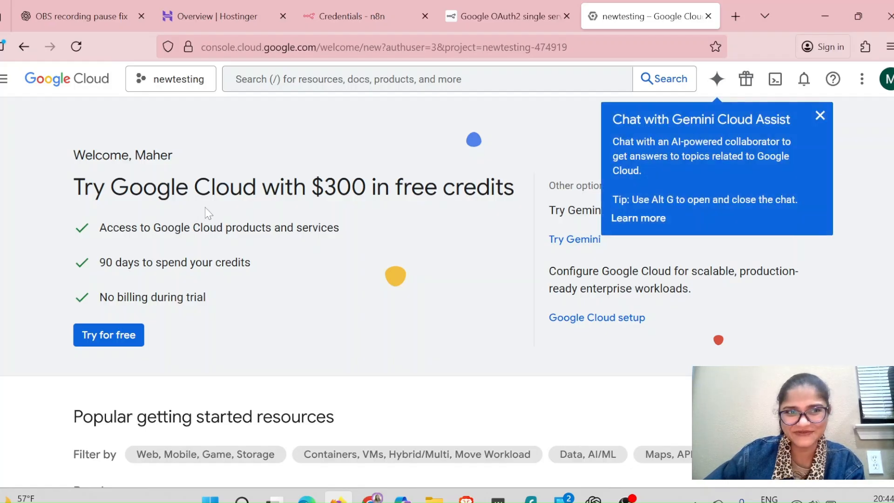
pyautogui.click(820, 115)
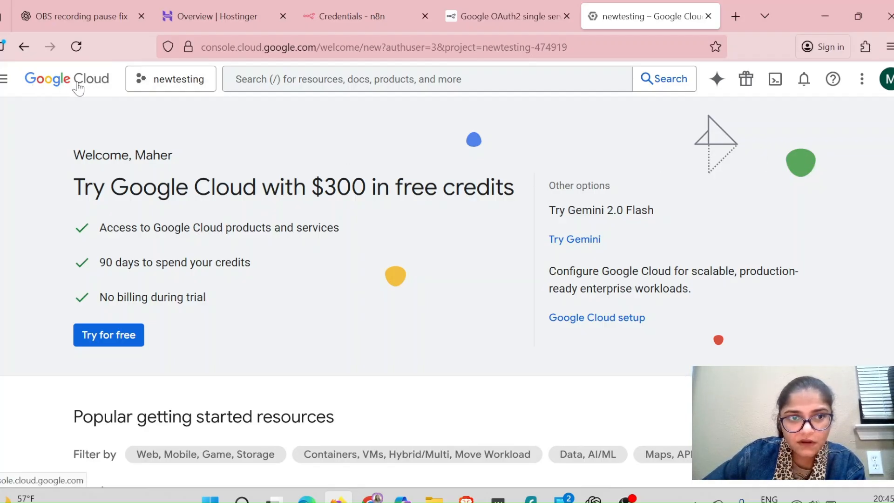
# - Create a new Google Cloud project named N8Nbuilder with no organization and switch to it
pyautogui.click(142, 84)
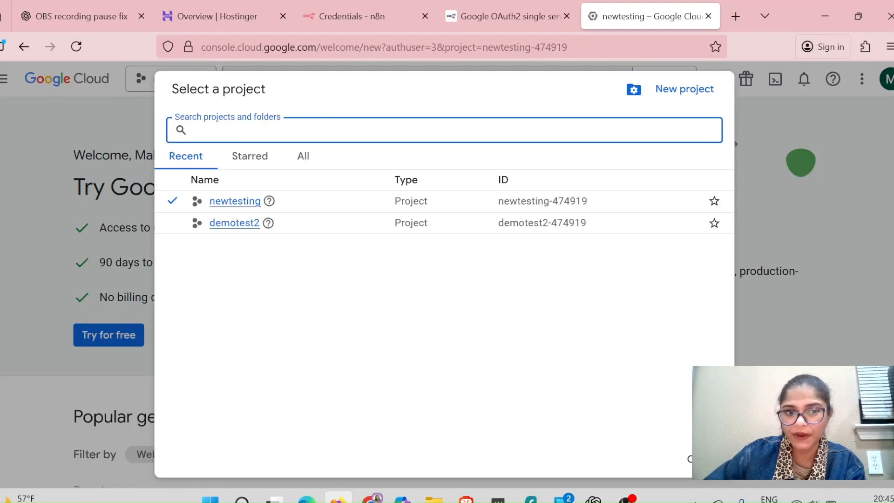
pyautogui.click(675, 93)
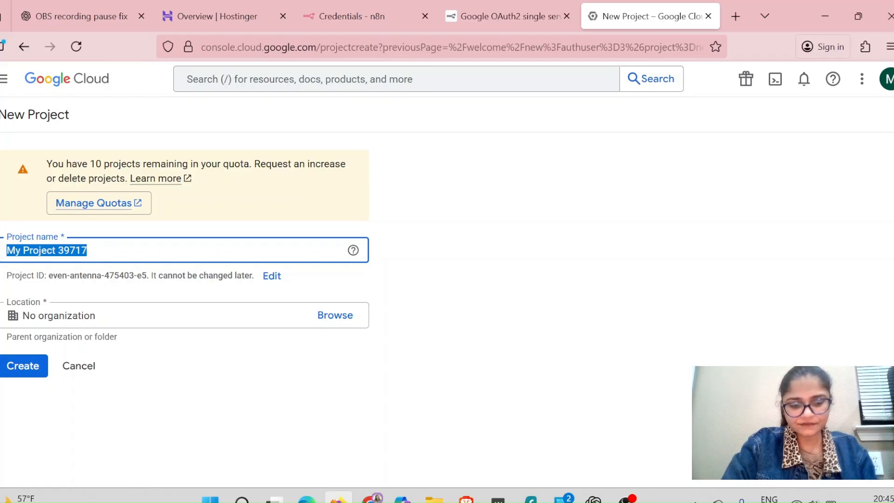
pyautogui.write('N8')
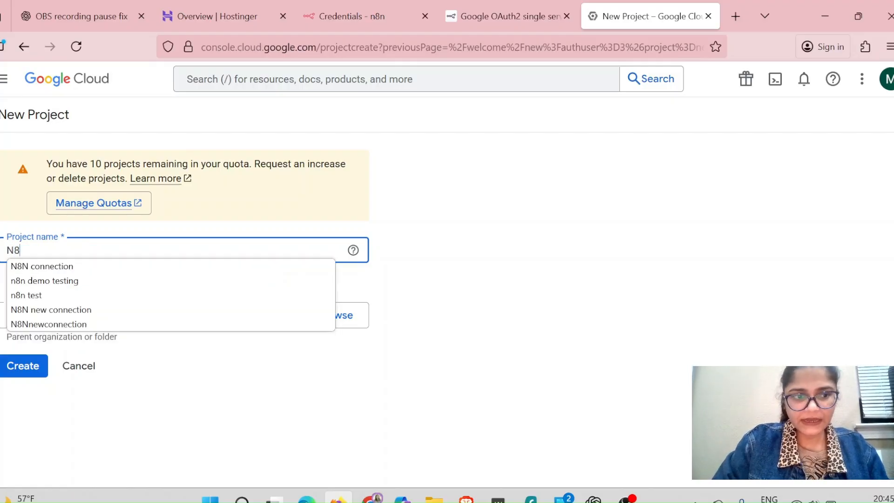
pyautogui.write('N')
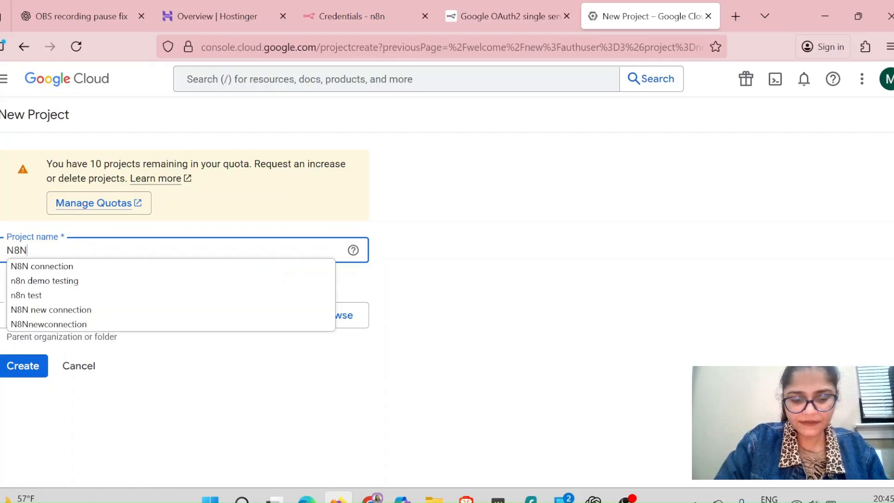
pyautogui.write('builder')
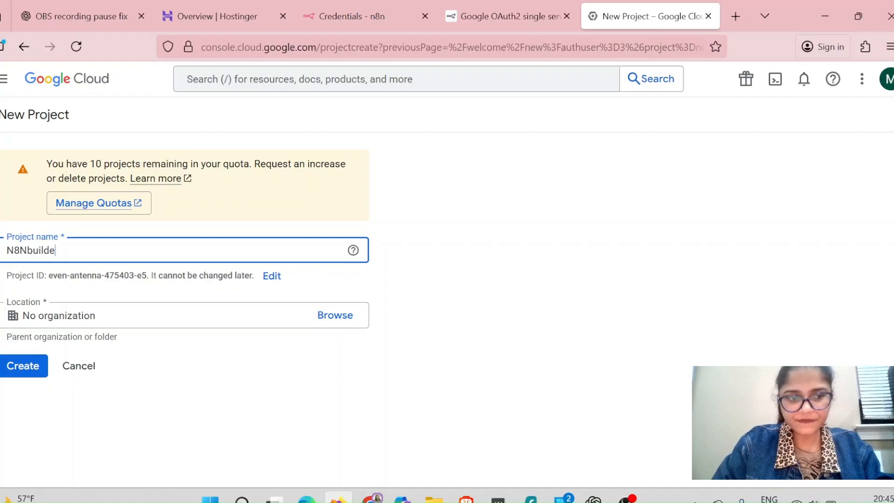
pyautogui.click(20, 368)
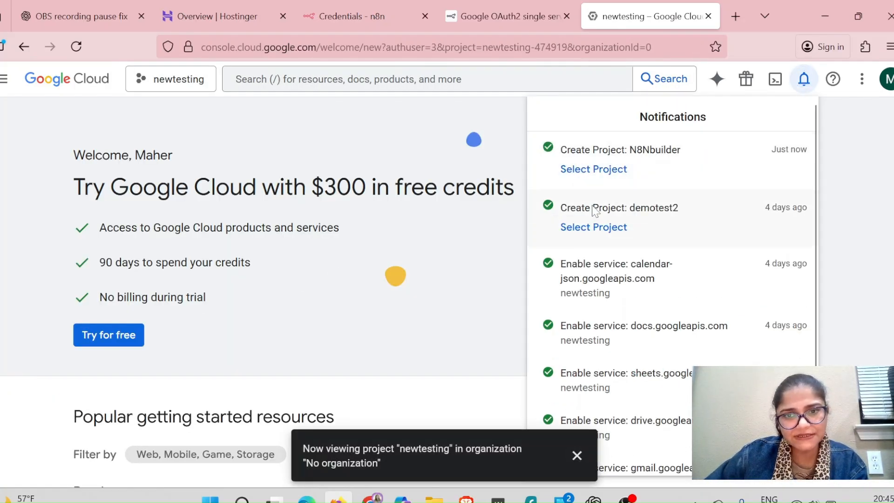
pyautogui.click(595, 179)
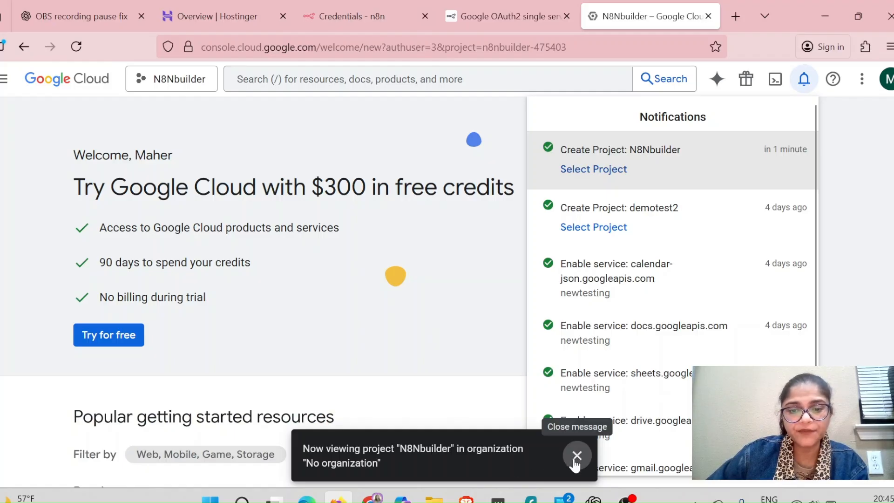
pyautogui.click(576, 457)
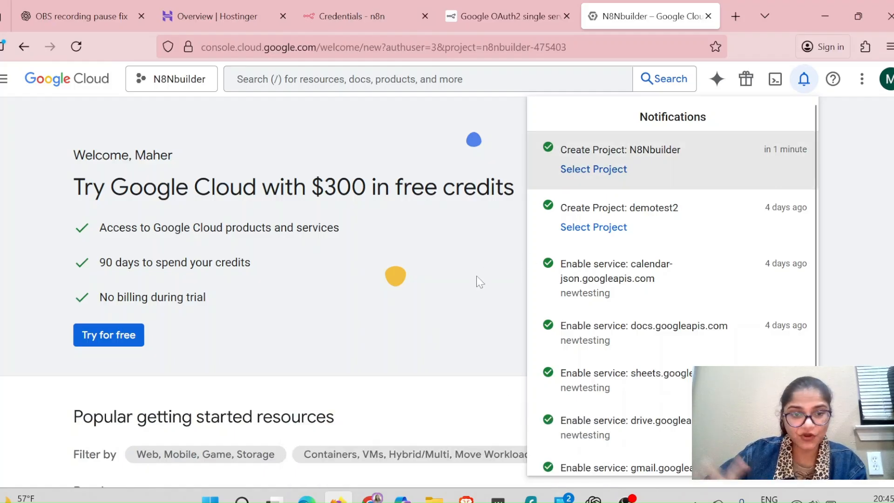
# - Search the console for "gma" and enable the Gmail API for the N8Nbuilder project
pyautogui.click(263, 86)
pyautogui.write('gma')
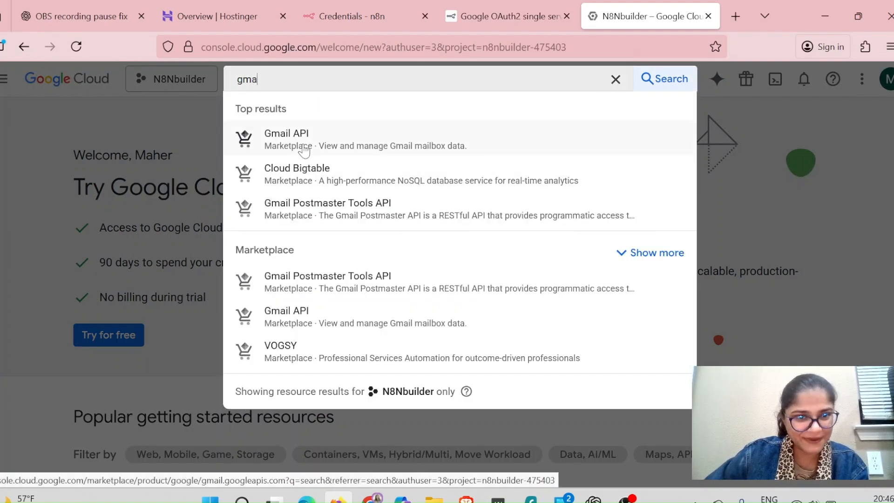
pyautogui.click(304, 148)
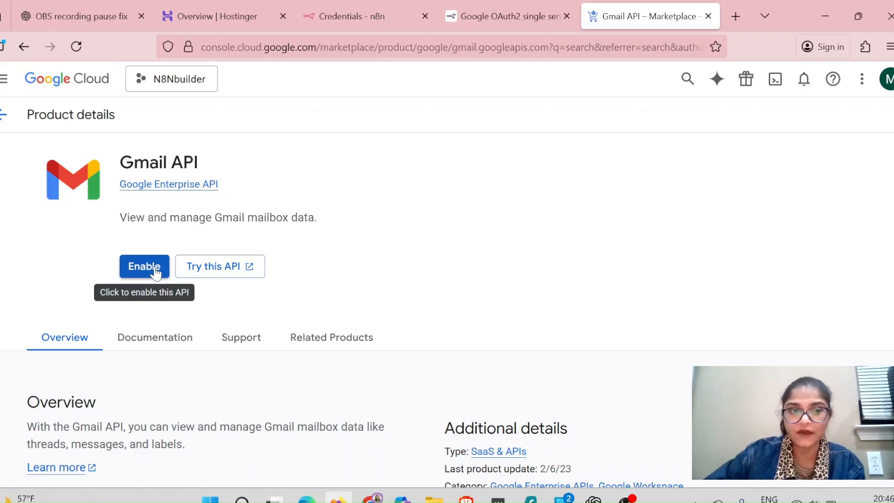
pyautogui.click(149, 271)
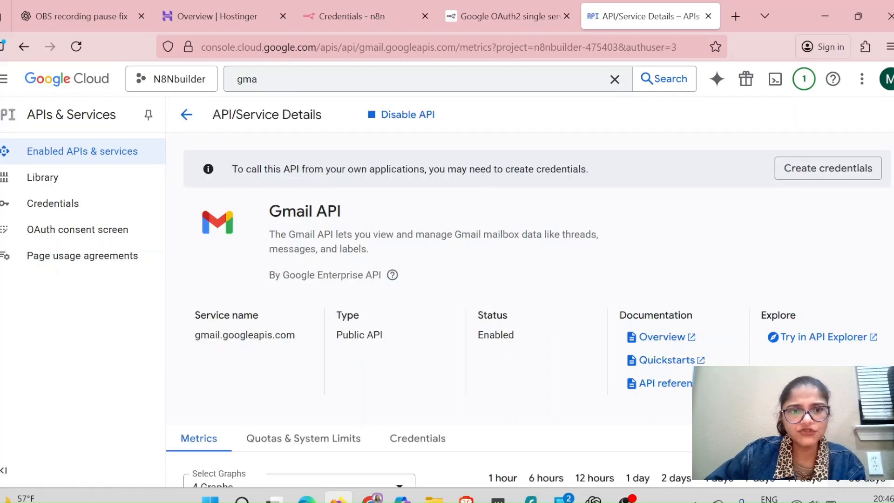
# - Search the console for "drive" and enable the Google Drive API for the N8Nbuilder project
pyautogui.click(288, 79)
pyautogui.press('BackSpace')
pyautogui.press('BackSpace')
pyautogui.press('BackSpace')
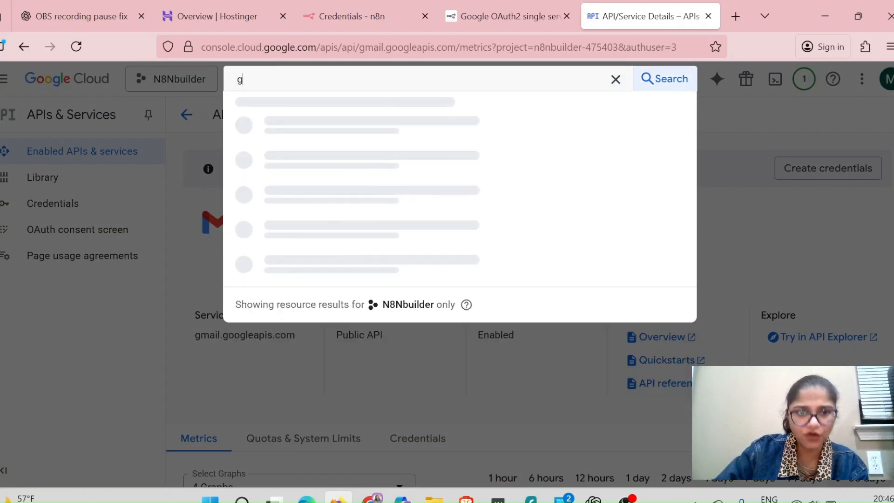
pyautogui.write('drive')
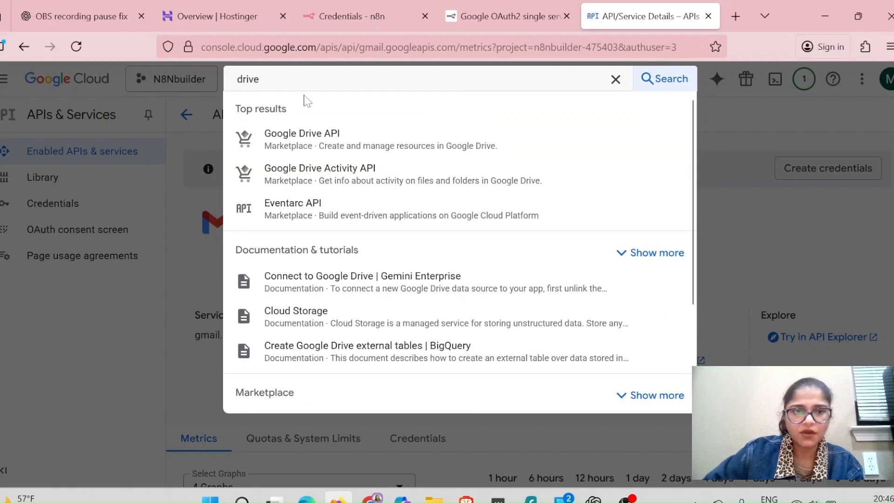
pyautogui.click(310, 136)
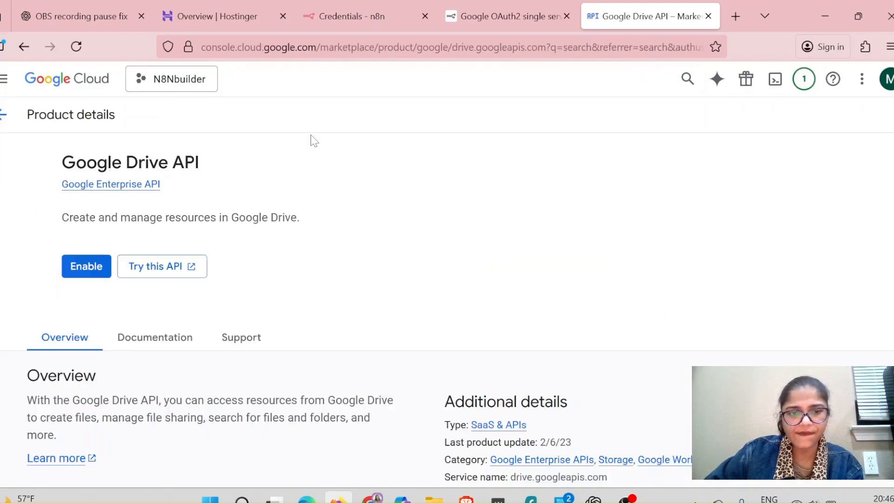
pyautogui.click(145, 268)
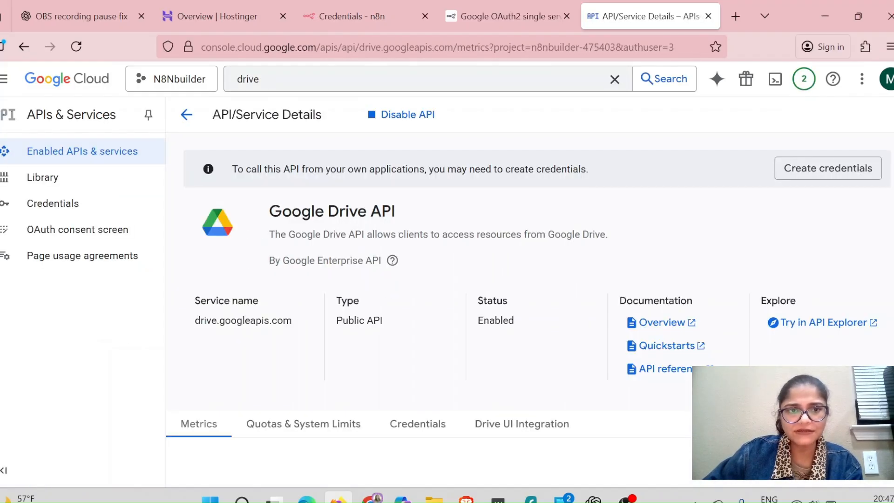
# - Search the console for "cale" and enable the Google Calendar API for the N8Nbuilder project
pyautogui.click(248, 79)
pyautogui.doubleClick(248, 79)
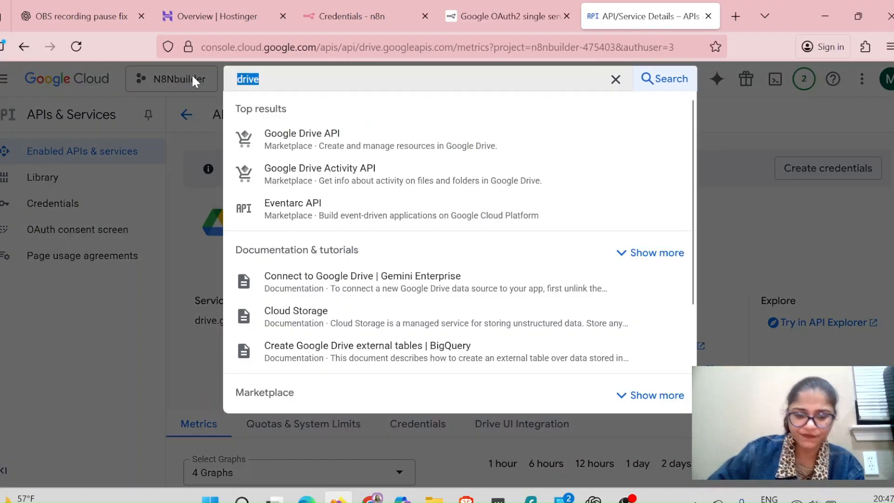
pyautogui.write('cloud')
pyautogui.doubleClick(242, 79)
pyautogui.write('cale')
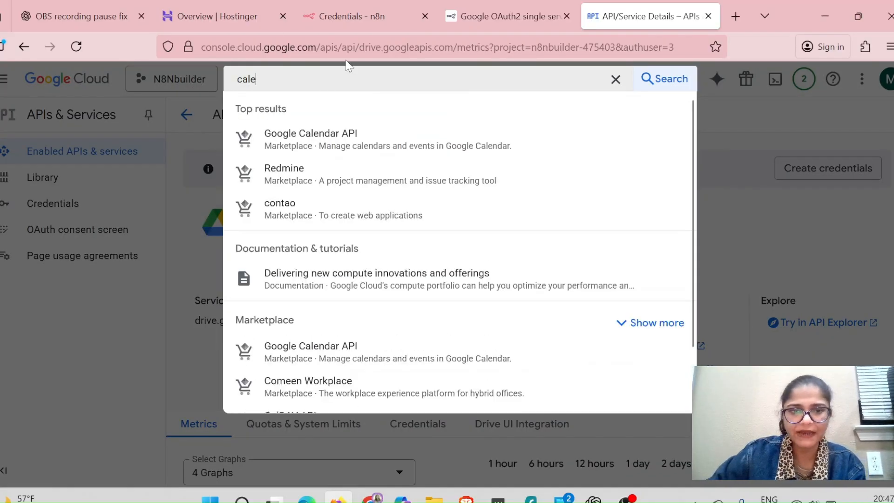
pyautogui.click(336, 135)
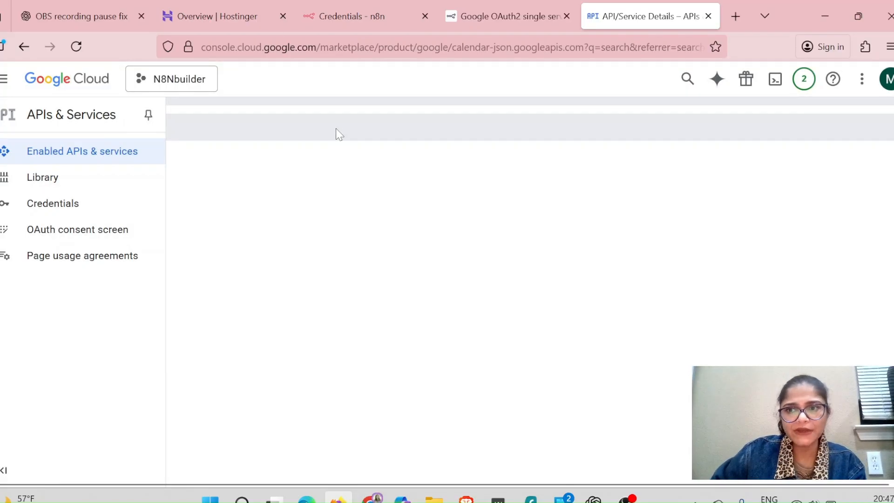
pyautogui.click(159, 265)
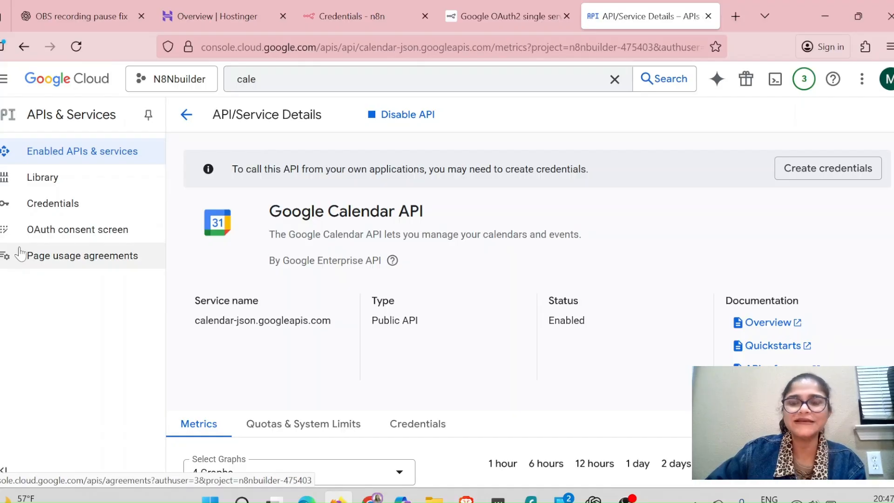
pyautogui.click(5, 82)
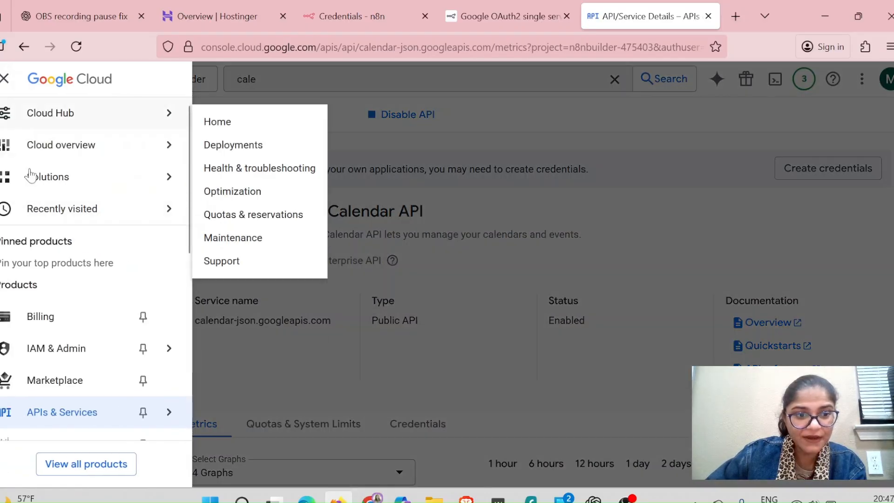
pyautogui.moveTo(42, 419)
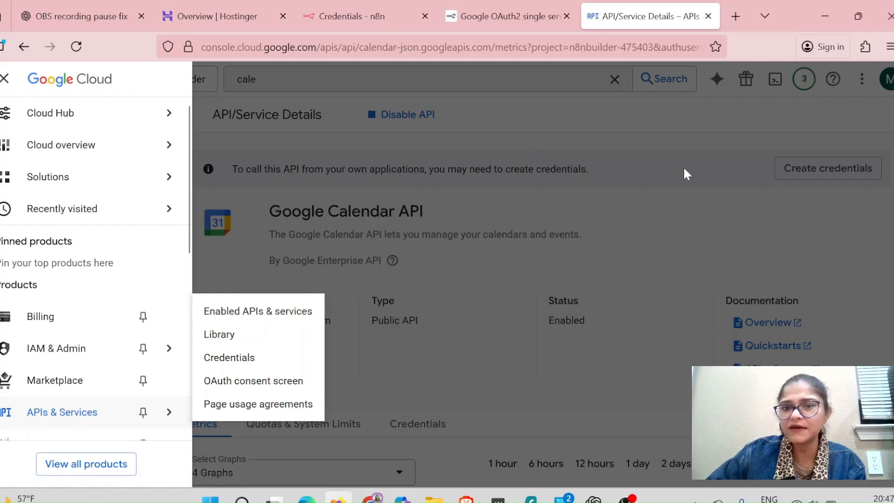
pyautogui.click(676, 224)
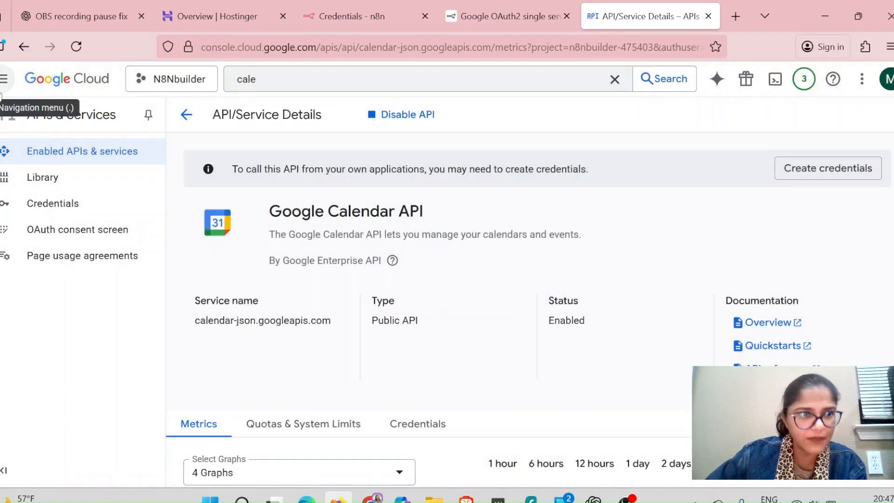
# - Open the OAuth consent screen under APIs & Services and start configuring the Google Auth Platform for the project
pyautogui.click(4, 80)
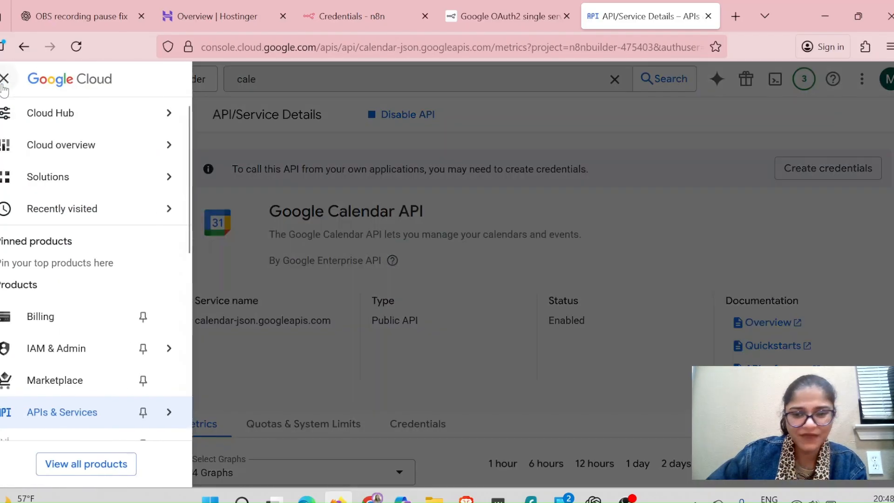
pyautogui.moveTo(43, 416)
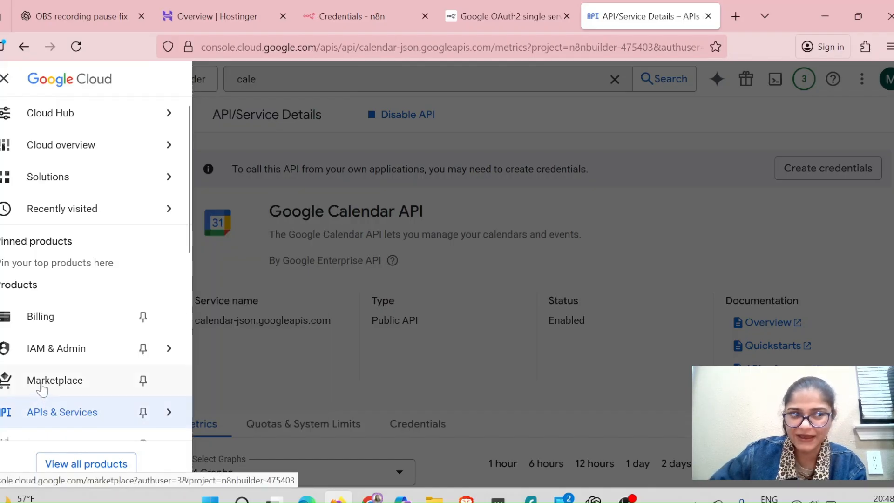
pyautogui.click(63, 419)
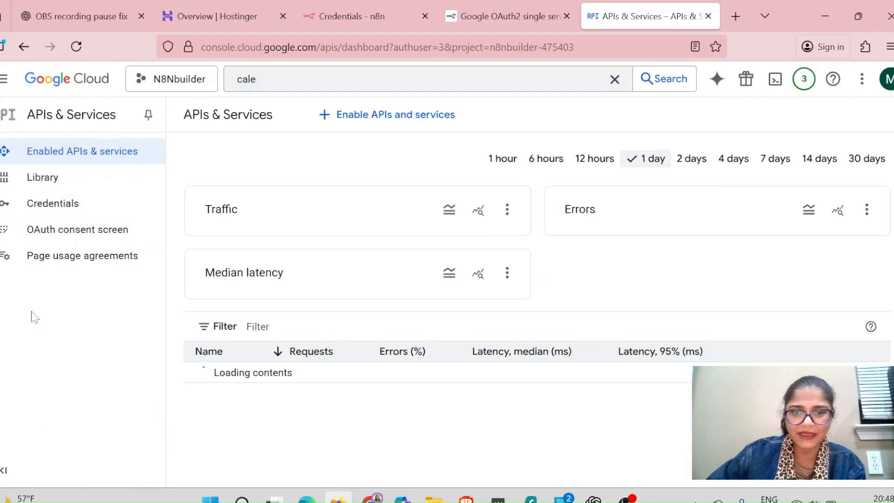
pyautogui.click(51, 240)
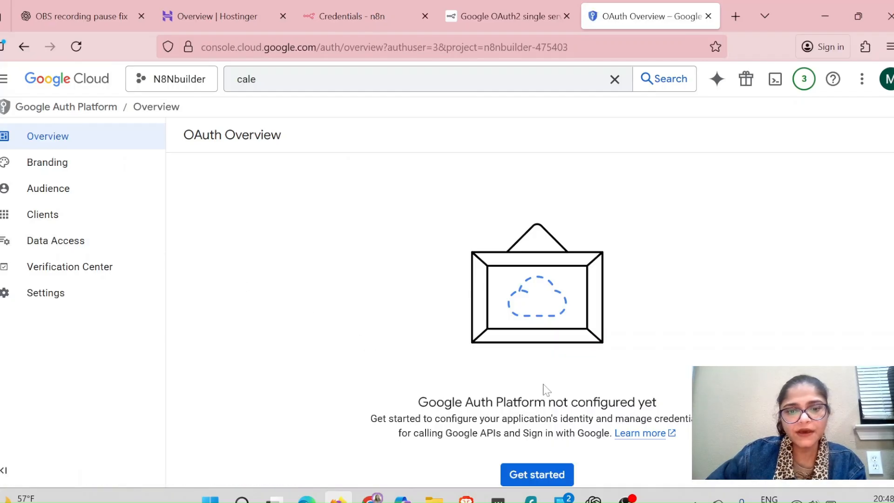
pyautogui.click(522, 473)
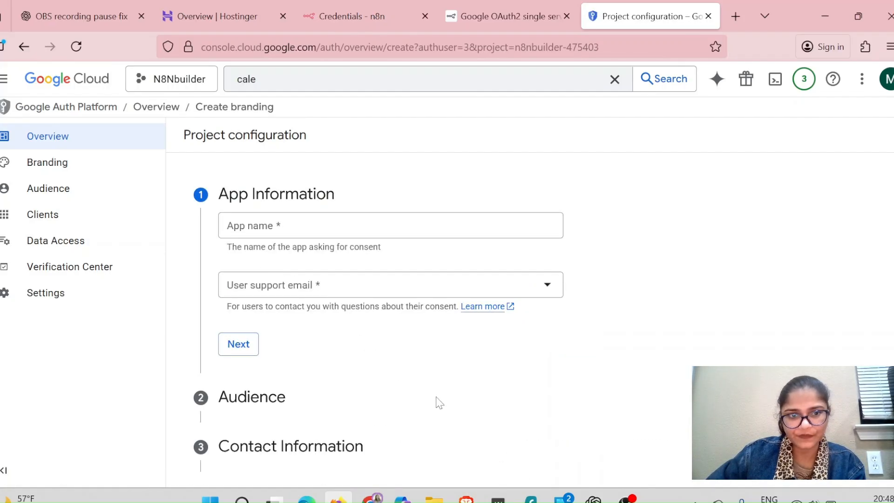
# - Fill in the app information with the app name n8n and the account's own address as user support email, and continue
pyautogui.click(232, 229)
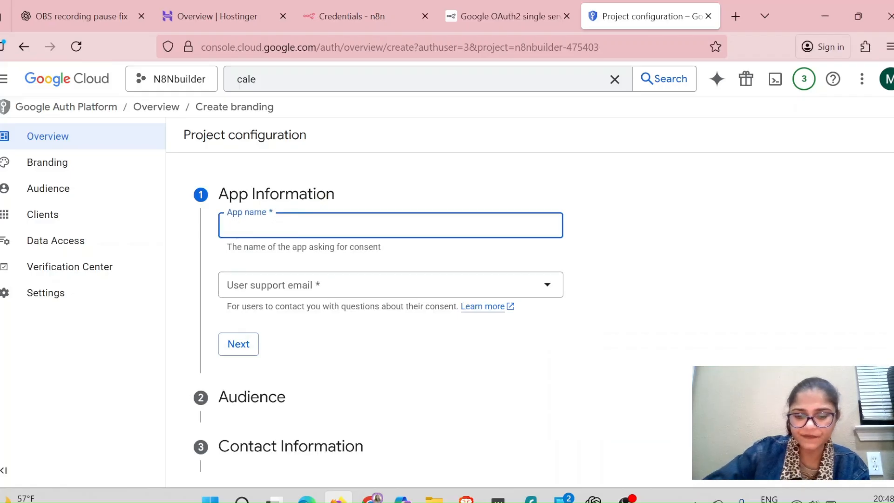
pyautogui.write('n')
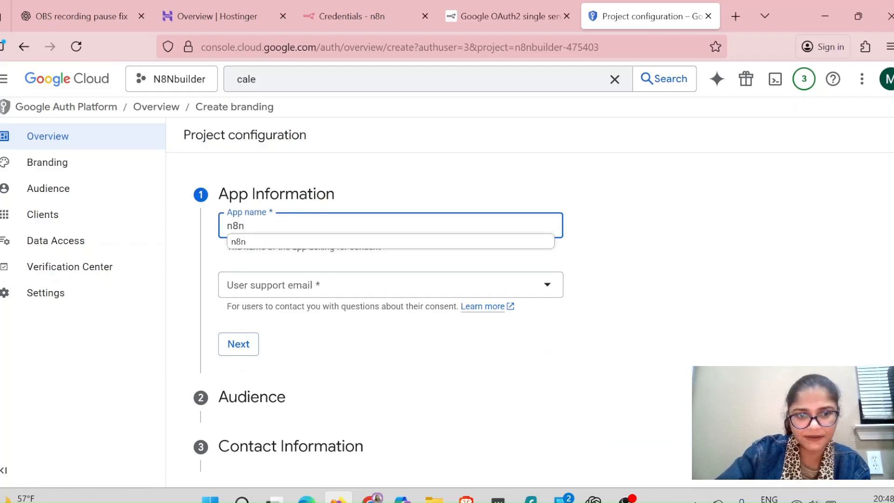
pyautogui.write('8n')
pyautogui.click(260, 292)
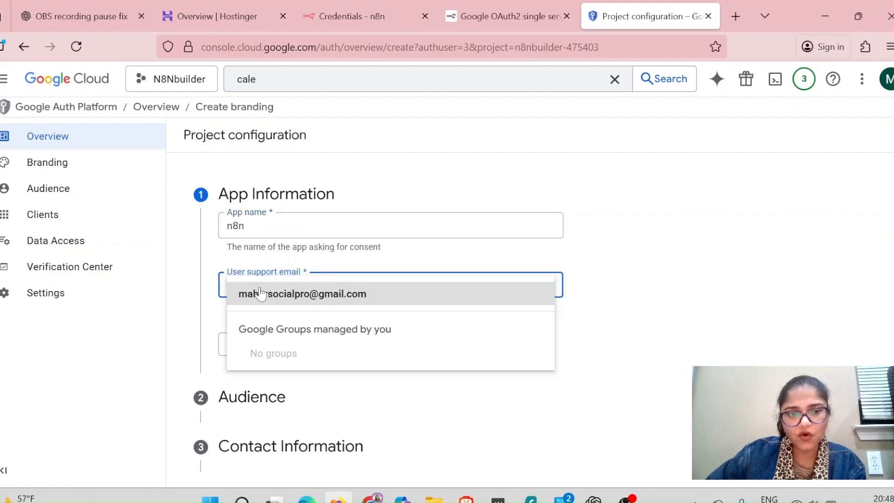
pyautogui.click(260, 303)
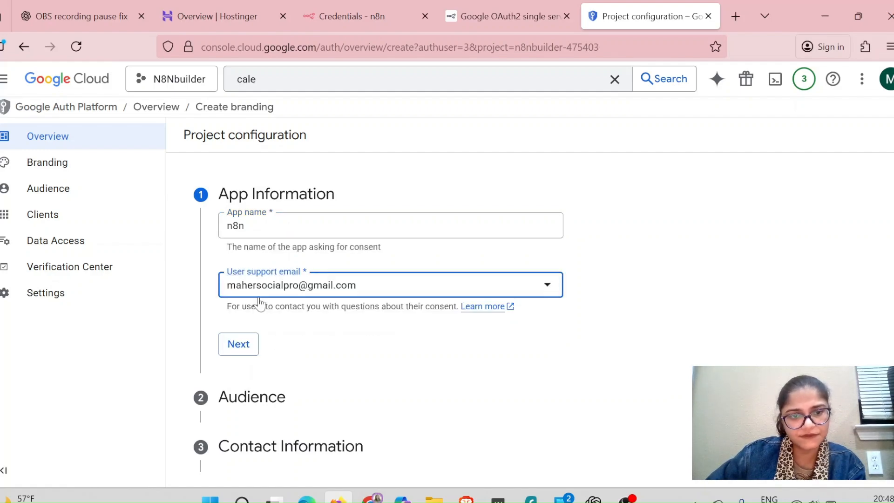
pyautogui.moveTo(375, 293); pyautogui.dragTo(227, 294)
pyautogui.click(227, 295)
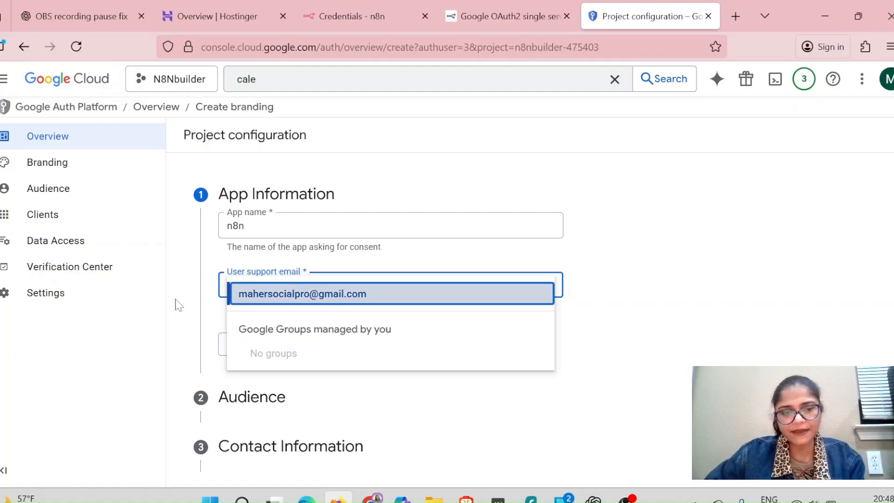
pyautogui.click(209, 305)
pyautogui.click(247, 349)
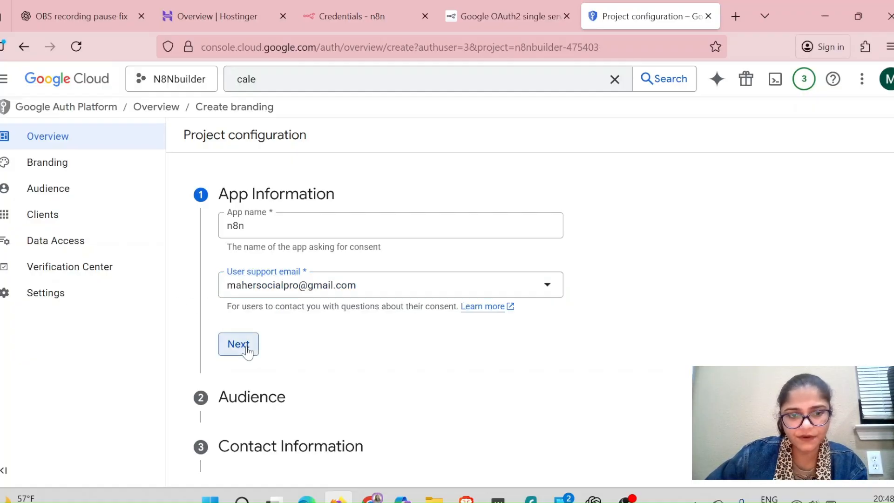
# - Set the app's audience to External and continue to the contact information
pyautogui.moveTo(225, 283)
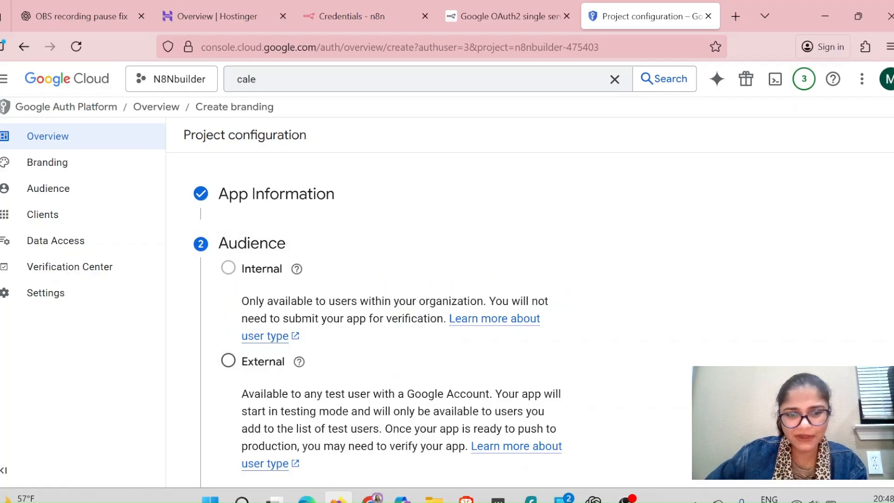
pyautogui.click(229, 362)
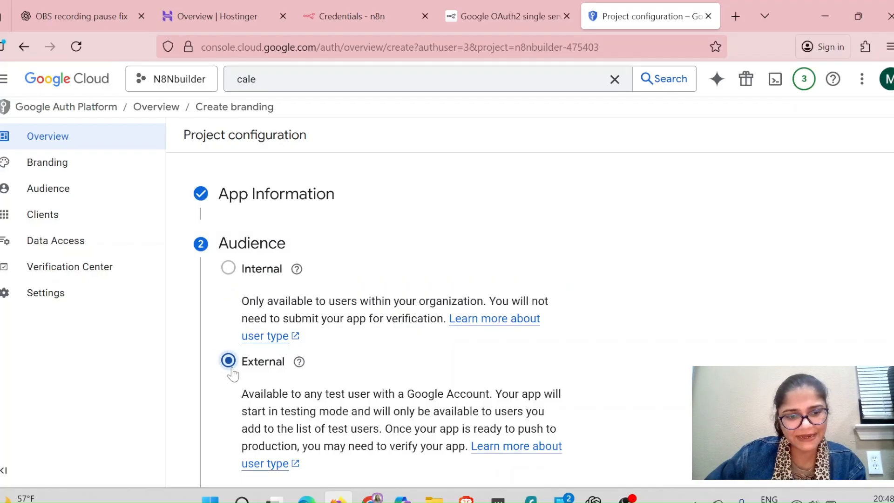
pyautogui.scroll(-4, 317, 332)
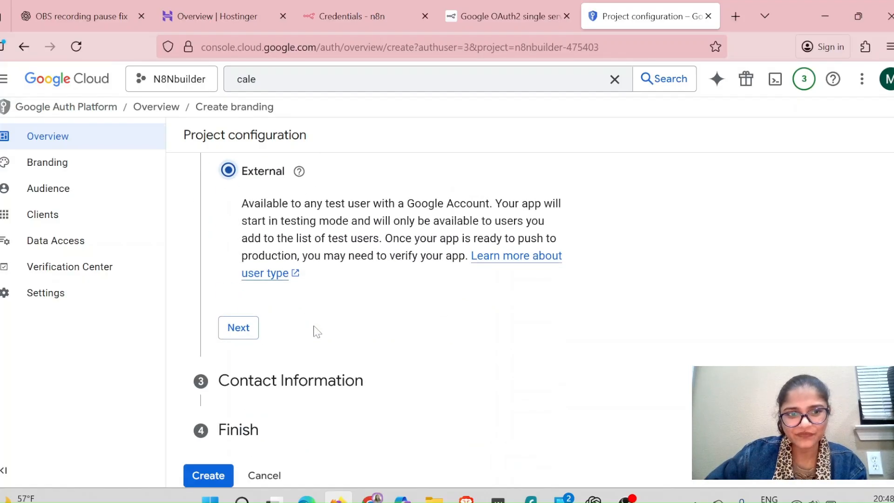
pyautogui.click(239, 327)
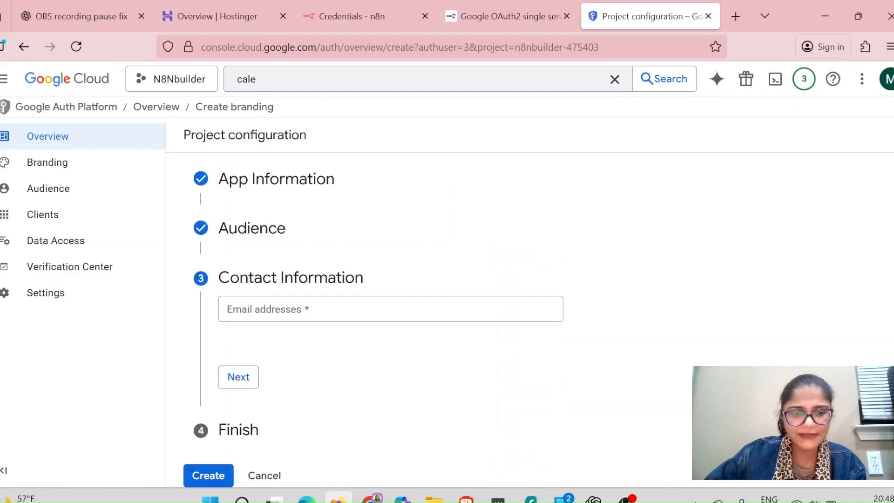
# - Copy the signed-in account's email address into the contact information and continue to the final stage
pyautogui.click(236, 316)
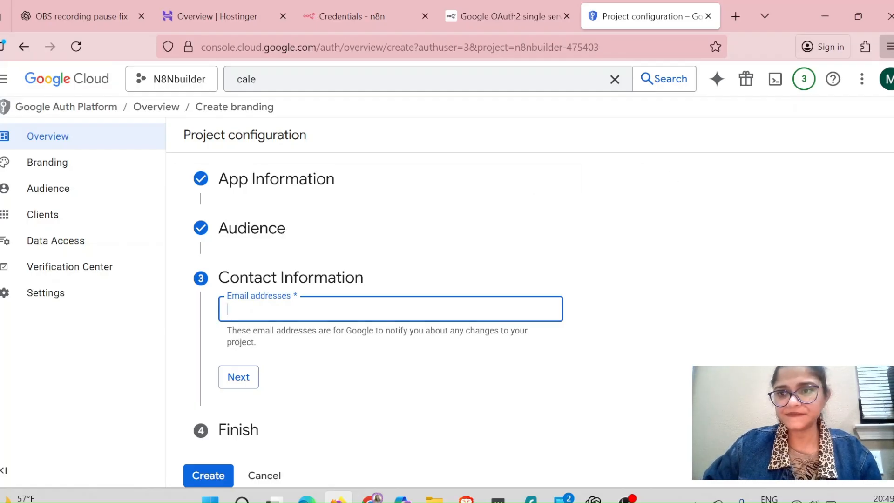
pyautogui.click(889, 86)
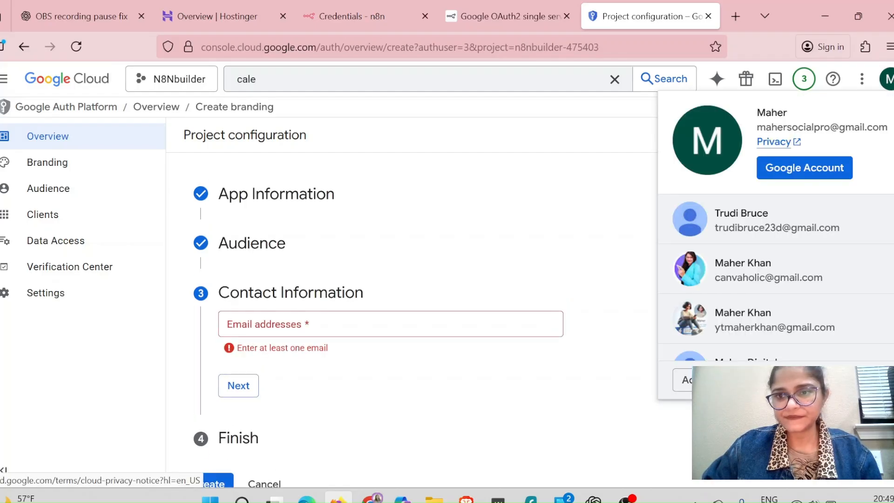
pyautogui.moveTo(756, 127); pyautogui.dragTo(892, 132)
pyautogui.hotkey('ctrl', 'c')
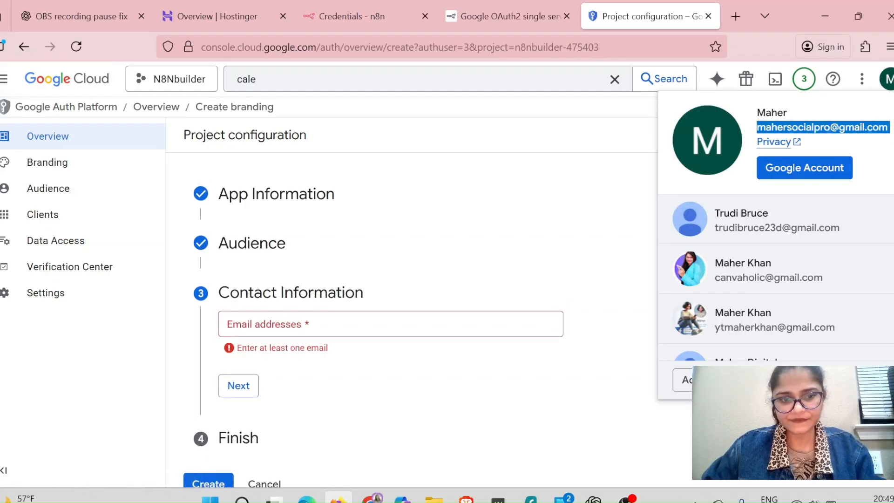
pyautogui.click(267, 326)
pyautogui.click(261, 329)
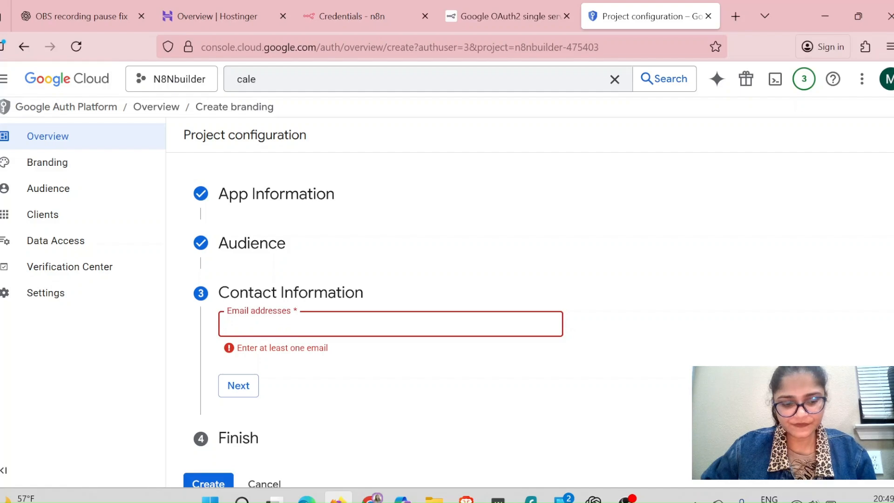
pyautogui.hotkey('ctrl', 'v')
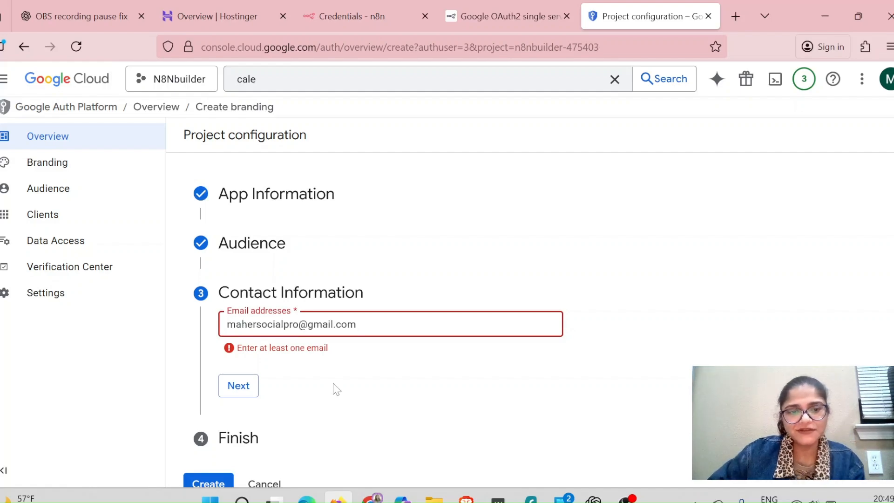
pyautogui.click(248, 400)
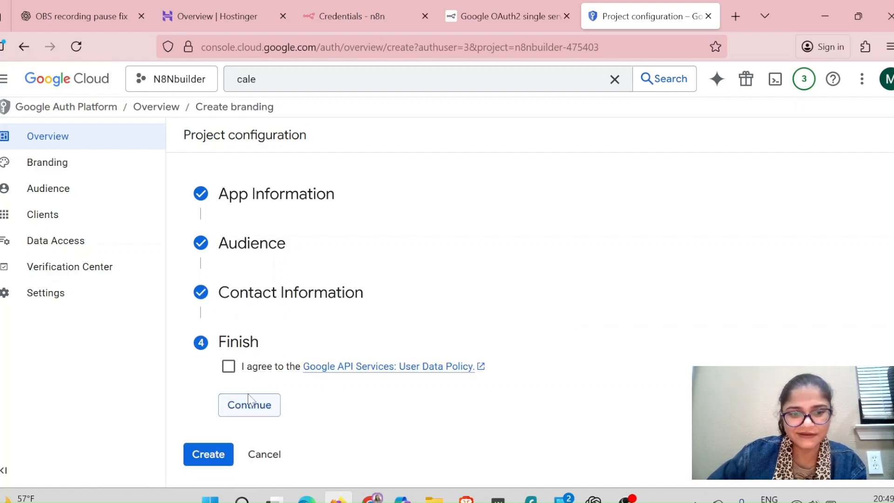
# - Agree to the Google API Services: User Data Policy and create the OAuth configuration
pyautogui.click(228, 367)
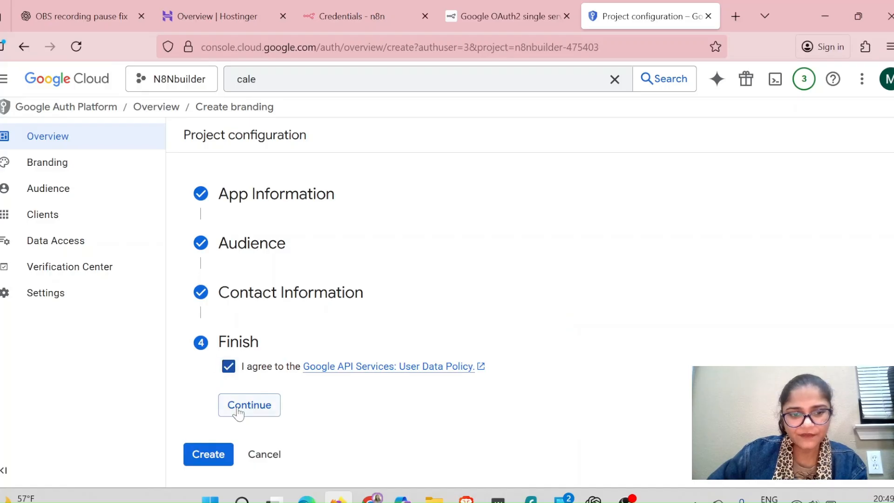
pyautogui.click(238, 413)
pyautogui.click(205, 393)
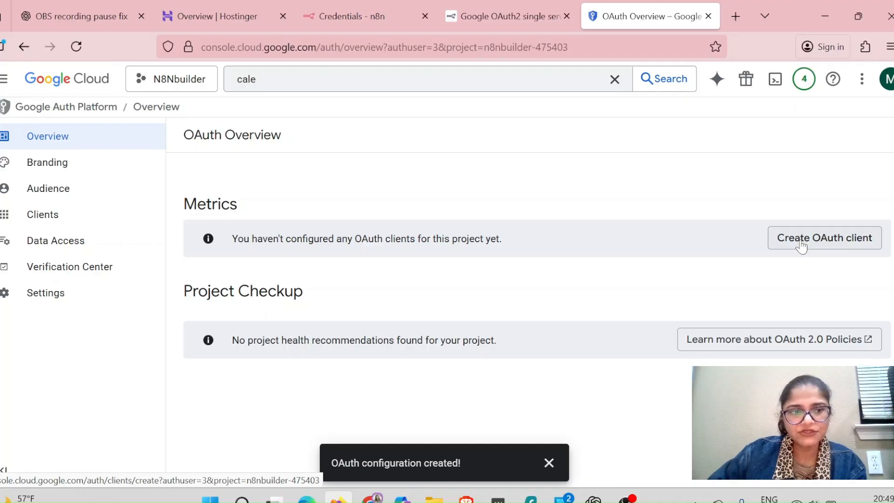
# - Under Data Access, look through the available scopes, select all scopes on the first page of the list, and update the selection
pyautogui.click(58, 248)
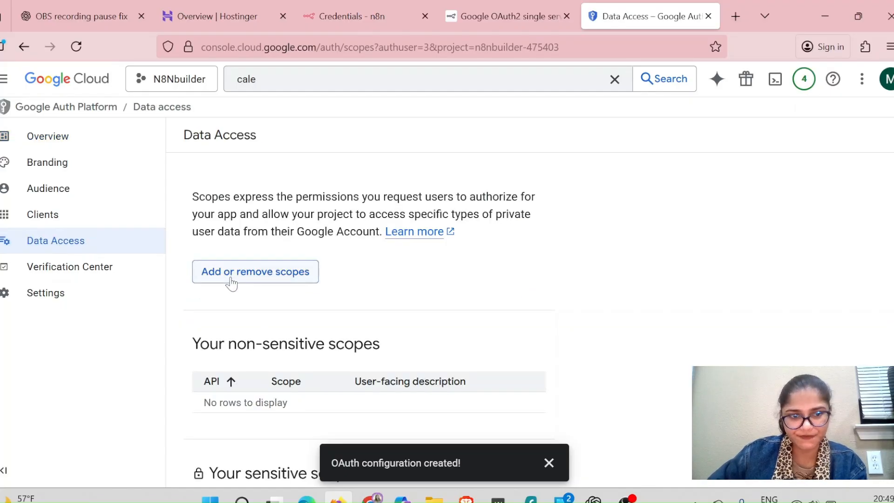
pyautogui.click(230, 279)
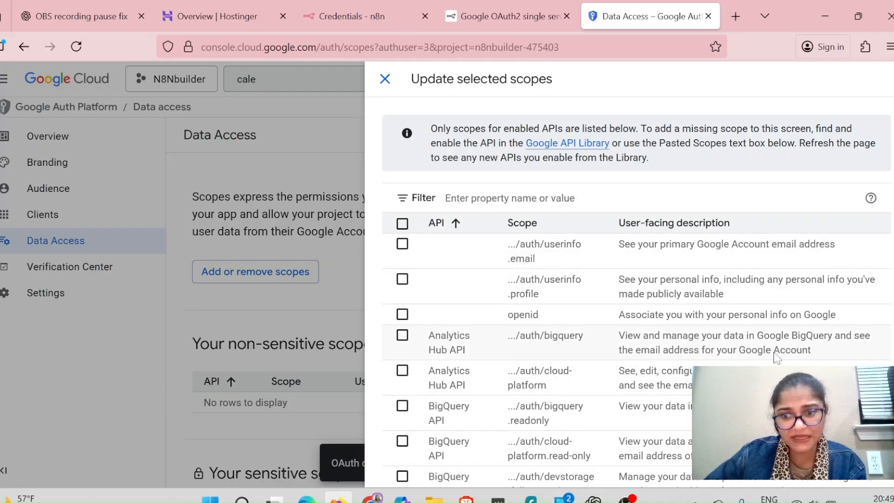
pyautogui.scroll(-5, 622, 321)
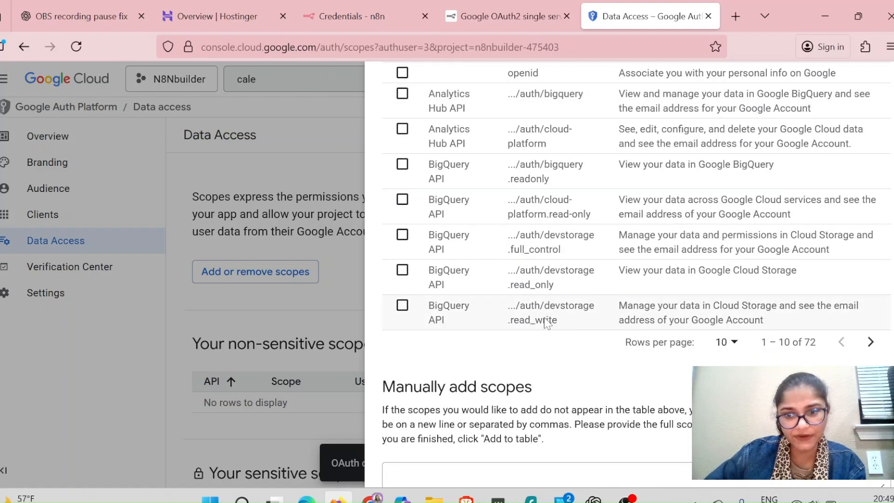
pyautogui.click(870, 341)
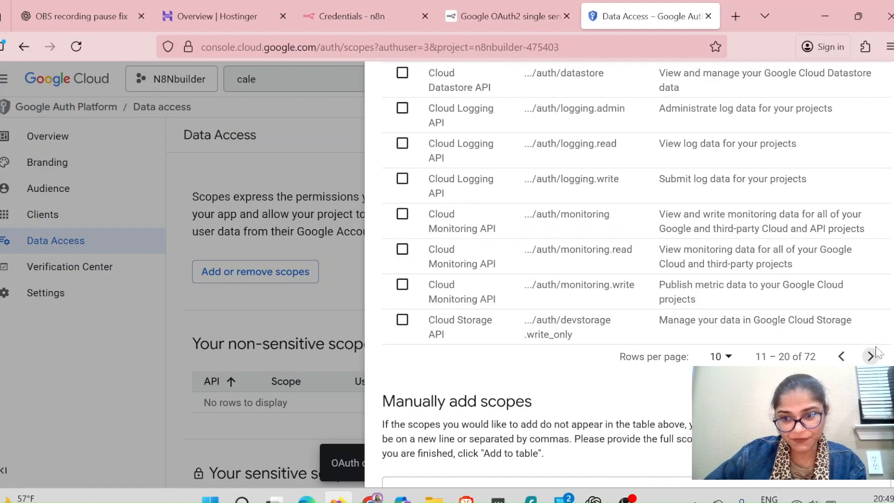
pyautogui.scroll(5, 626, 335)
pyautogui.scroll(-3, 627, 335)
pyautogui.scroll(-7, 627, 335)
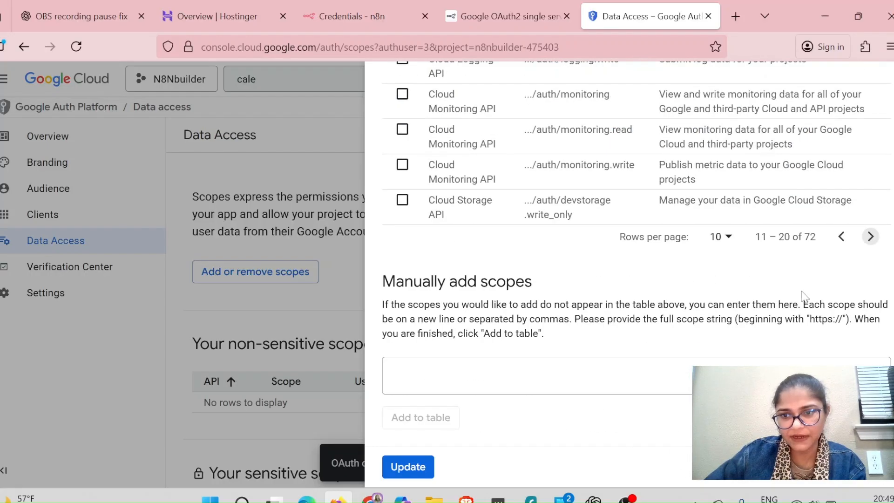
pyautogui.click(841, 236)
pyautogui.scroll(8, 592, 249)
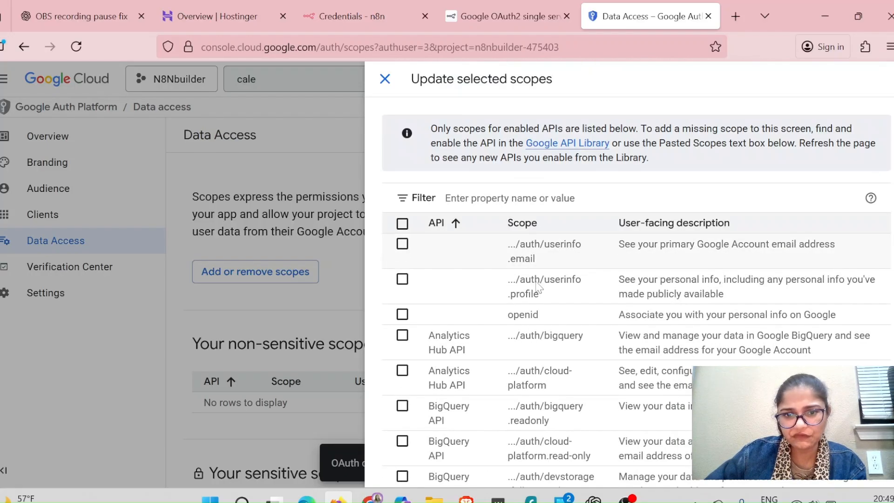
pyautogui.click(402, 224)
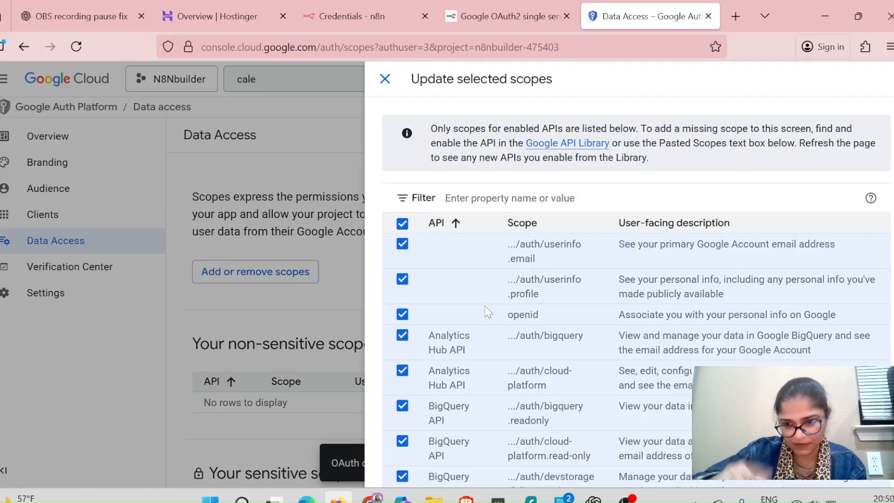
pyautogui.scroll(-5, 563, 333)
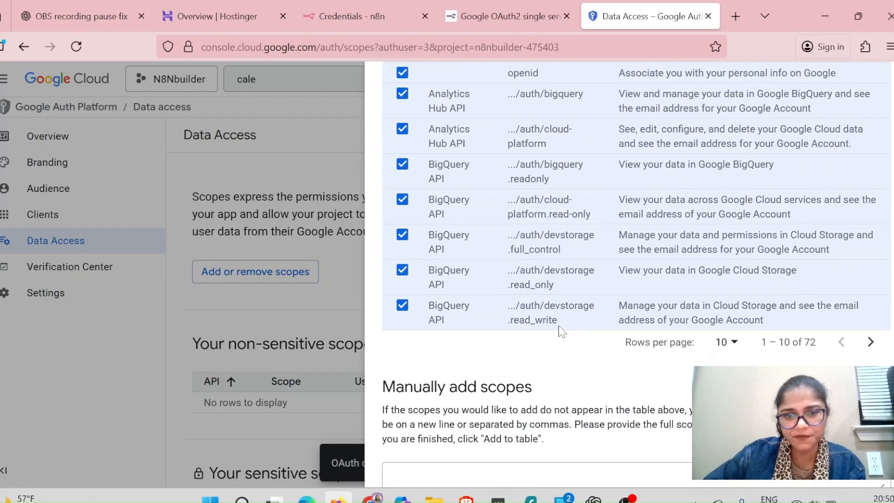
pyautogui.scroll(-3, 508, 240)
pyautogui.click(407, 466)
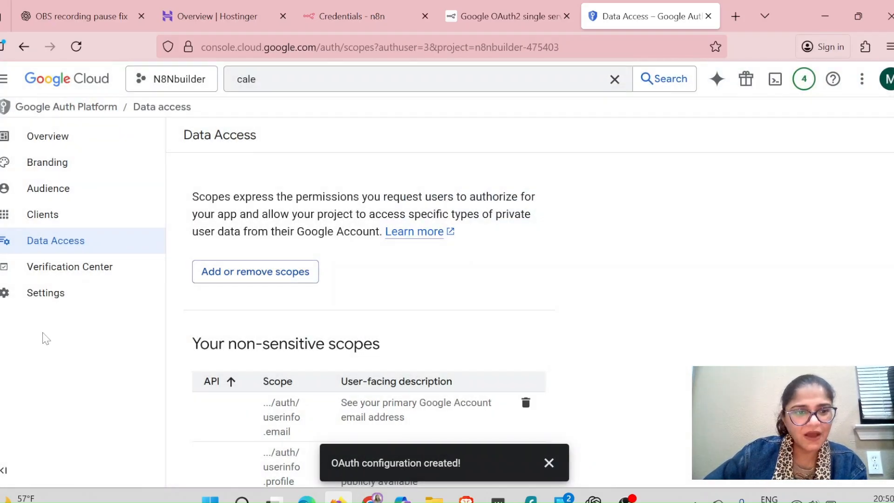
# - Under Audience, add the copied account email as a test user and save it
pyautogui.click(44, 190)
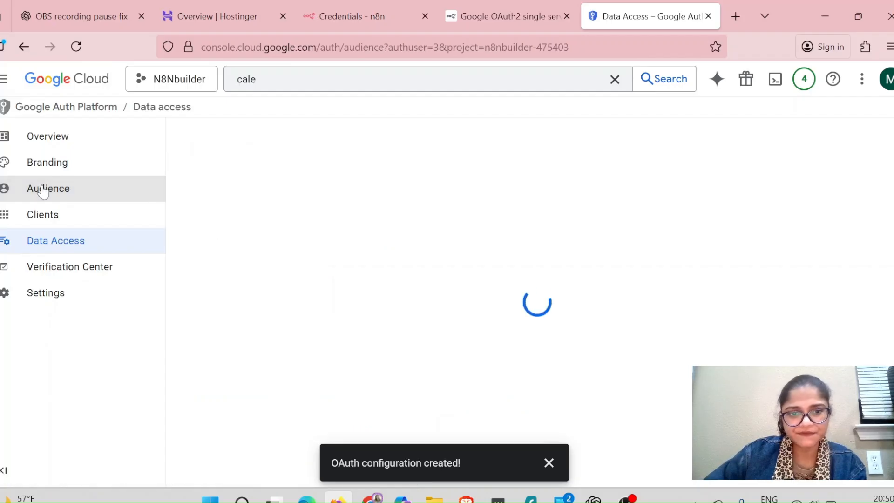
pyautogui.scroll(-5, 401, 326)
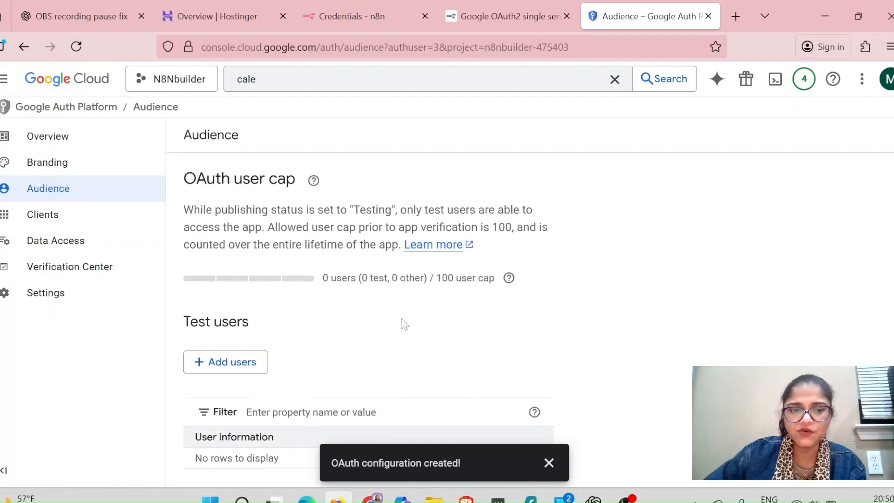
pyautogui.click(249, 366)
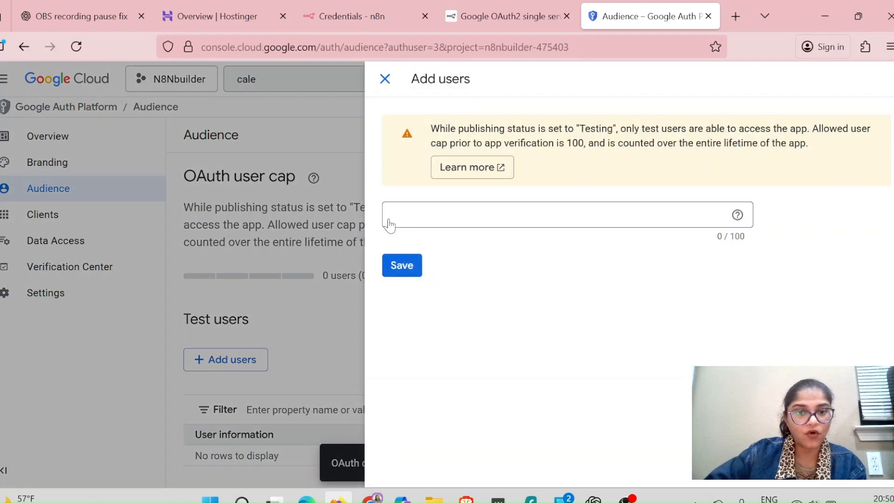
pyautogui.click(389, 225)
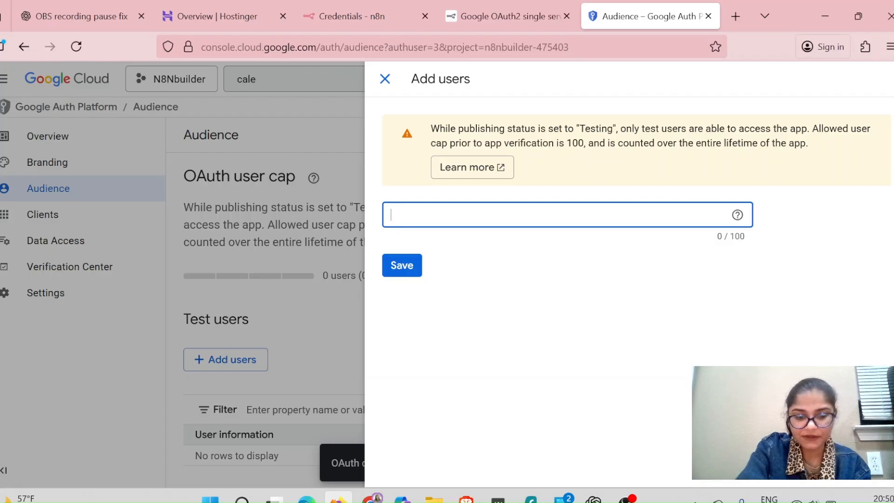
pyautogui.hotkey('ctrl', 'v')
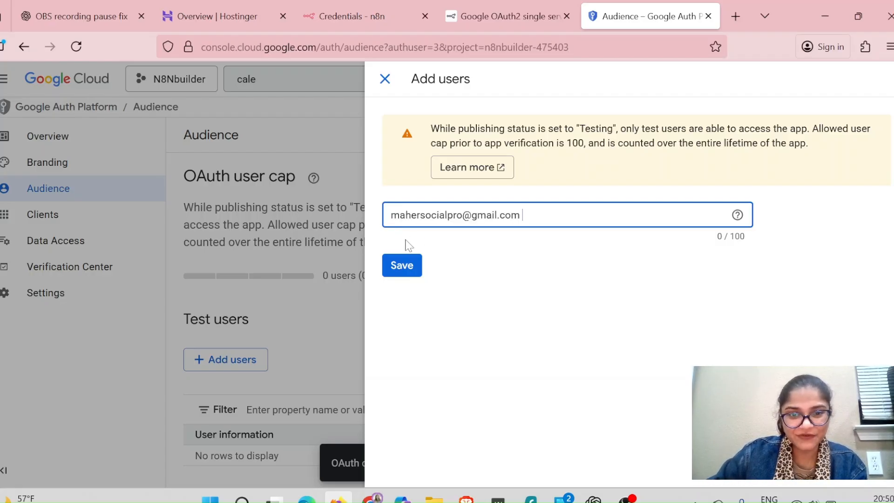
pyautogui.click(402, 275)
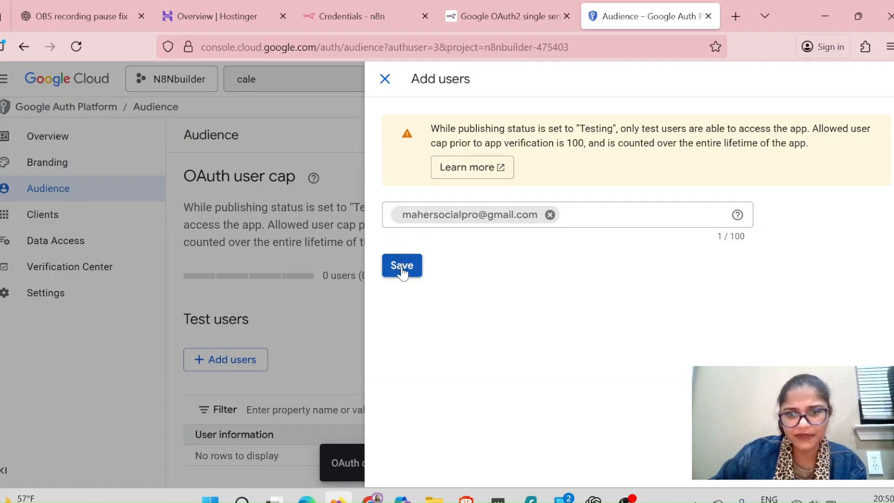
pyautogui.click(403, 274)
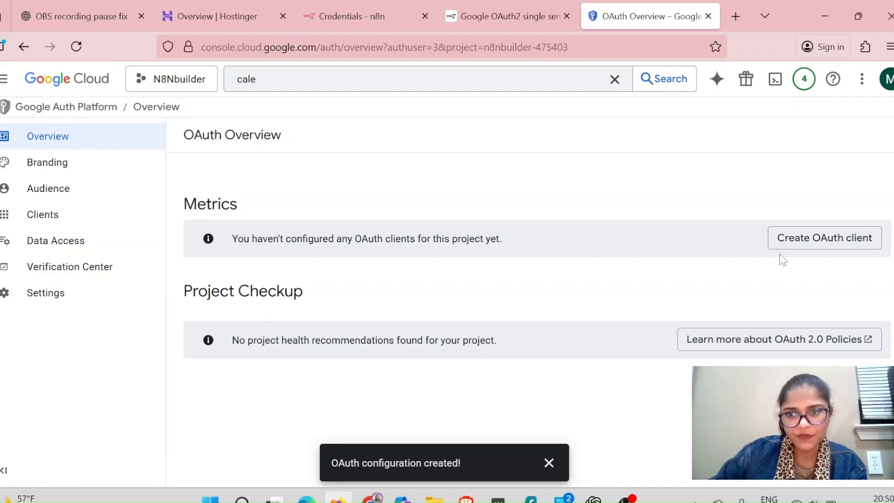
# - Start a new OAuth client ID with Web application as the application type and review its URI settings
pyautogui.click(796, 245)
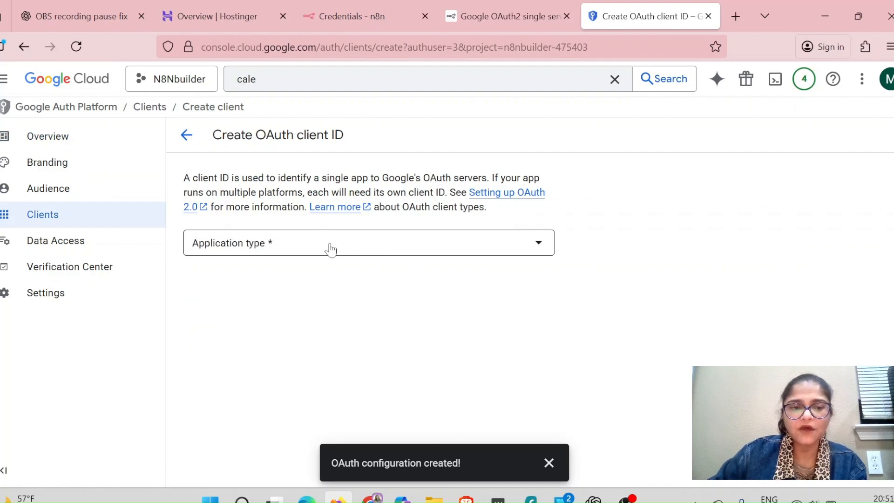
pyautogui.click(331, 250)
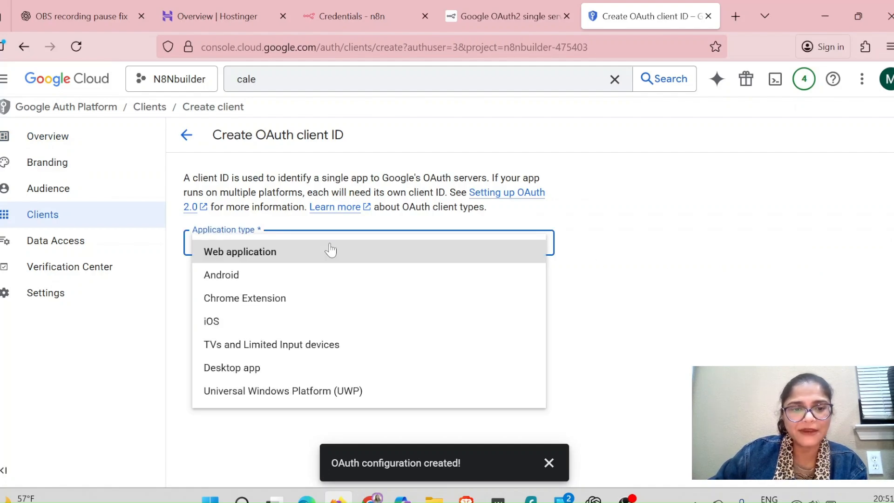
pyautogui.click(305, 261)
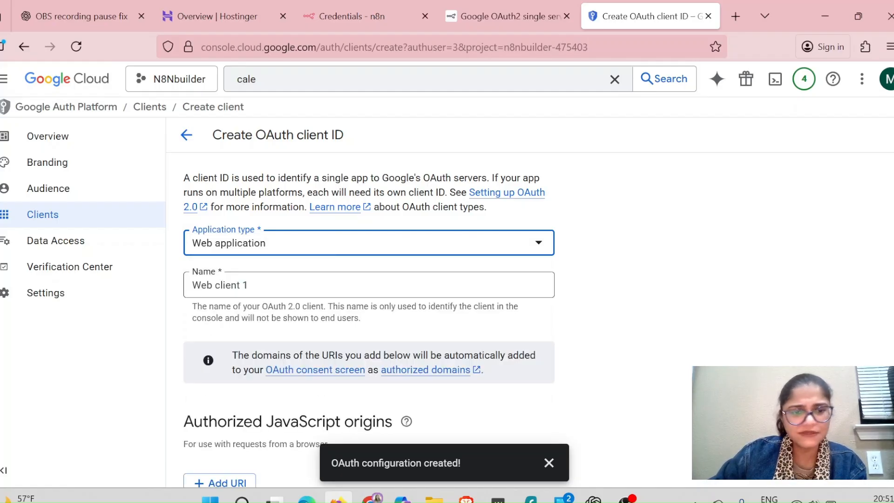
pyautogui.scroll(-5, 279, 284)
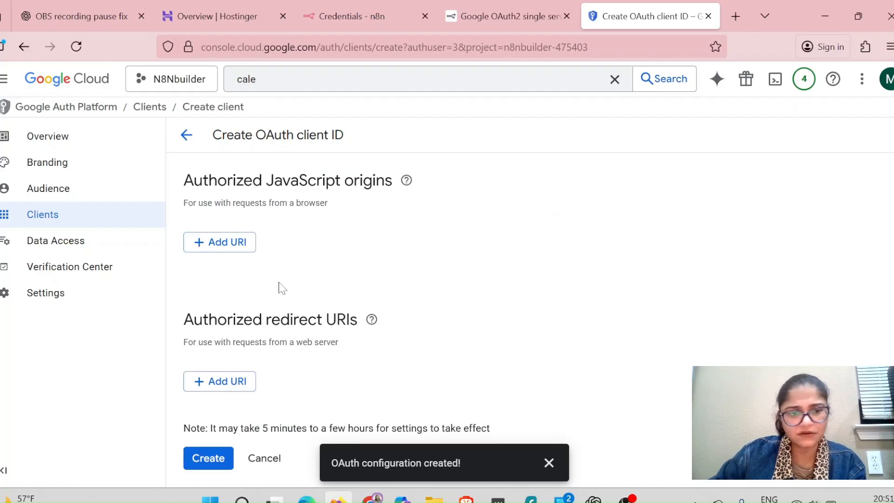
pyautogui.scroll(5, 251, 284)
pyautogui.scroll(-5, 453, 319)
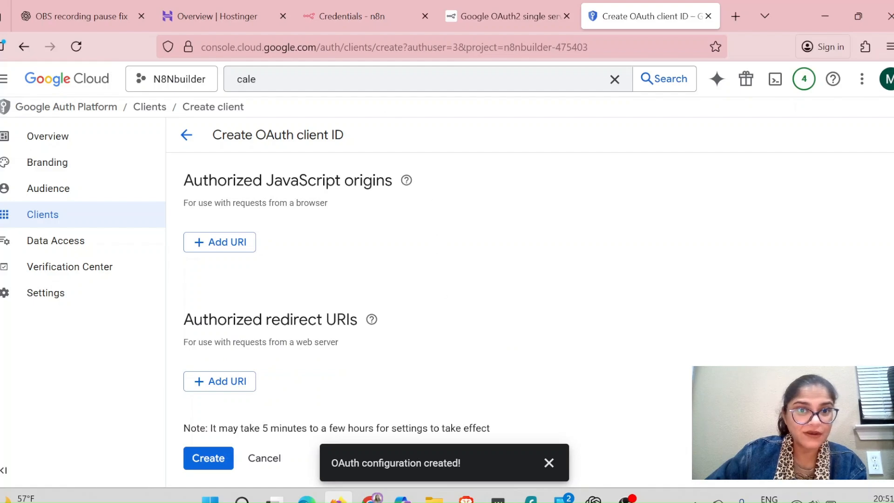
# - Copy the OAuth Redirect URL from the n8n Gmail credential and add it to the Google client's authorized redirect URIs
pyautogui.click(368, 17)
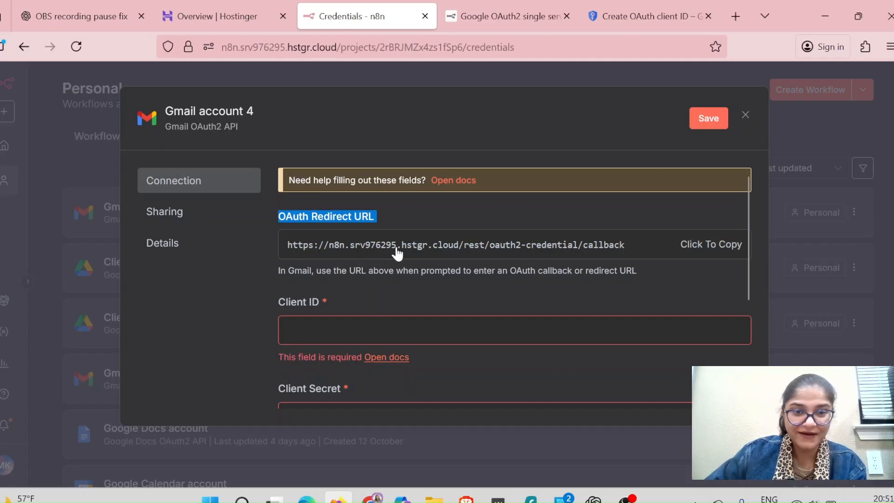
pyautogui.click(696, 253)
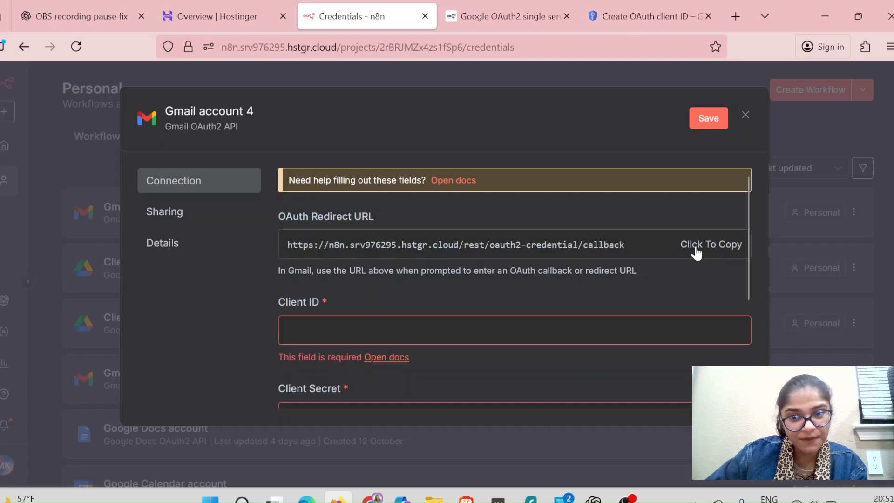
pyautogui.click(637, 27)
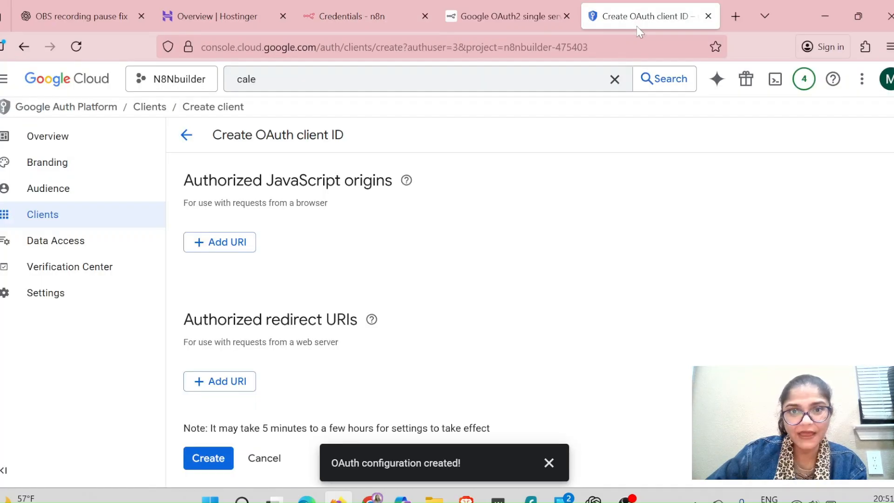
pyautogui.click(223, 381)
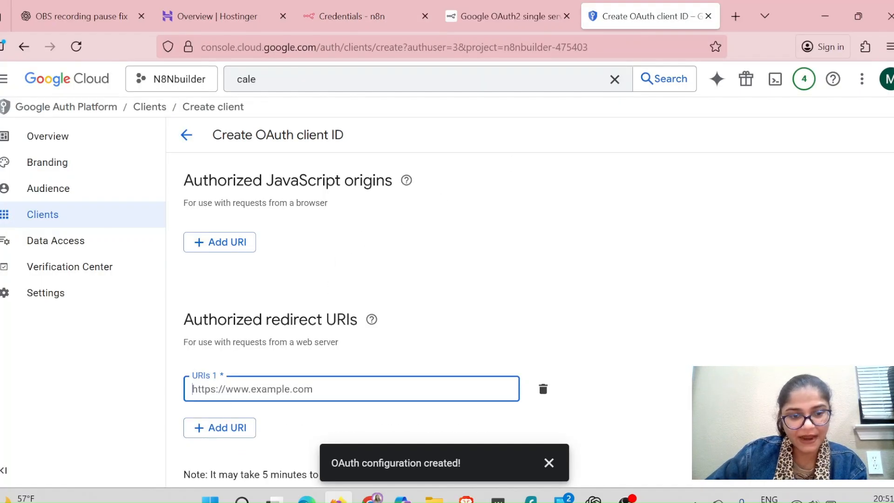
pyautogui.rightClick(212, 385)
pyautogui.click(232, 228)
pyautogui.click(372, 319)
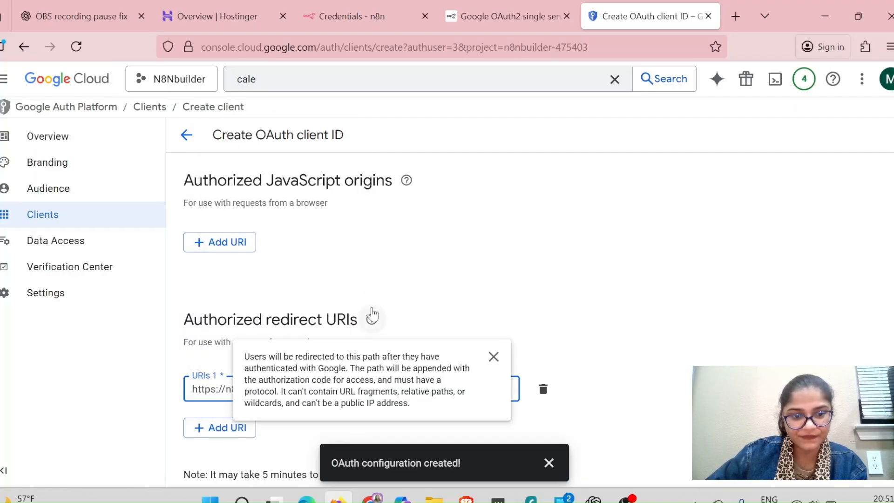
# - Create the OAuth client and dismiss the dialog with its credentials
pyautogui.scroll(-2, 473, 336)
pyautogui.click(208, 458)
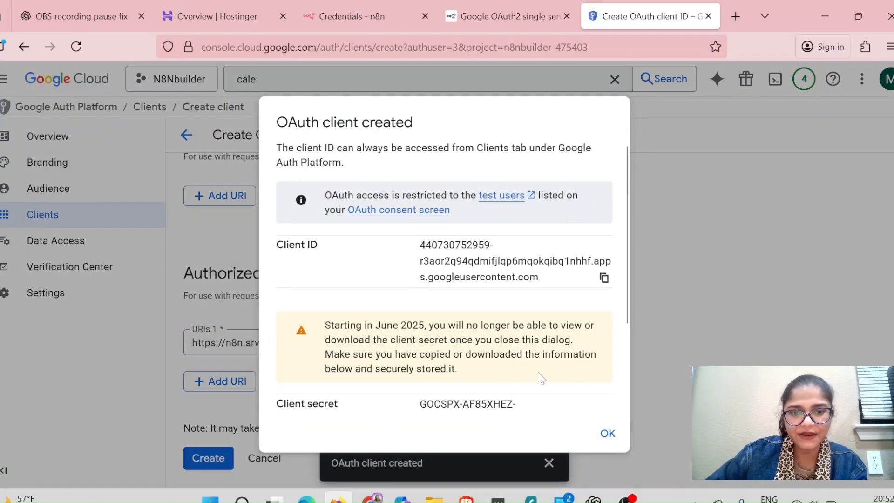
pyautogui.click(604, 436)
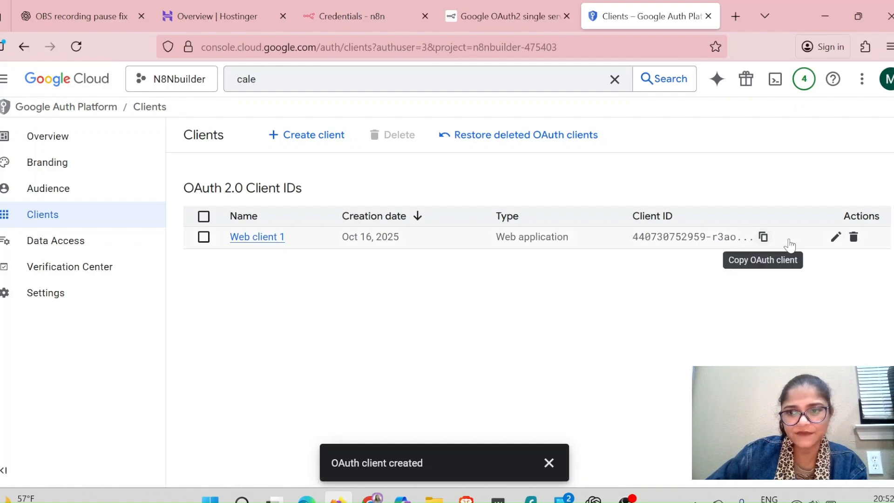
# - Open the details of Web client 1, copy its client ID, and paste it into the n8n credential's Client ID
pyautogui.click(835, 238)
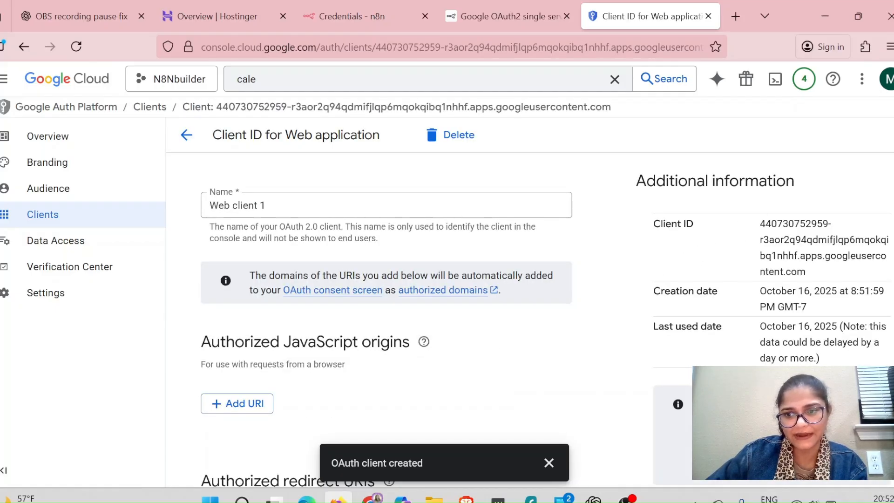
pyautogui.moveTo(808, 271); pyautogui.dragTo(748, 225)
pyautogui.rightClick(748, 225)
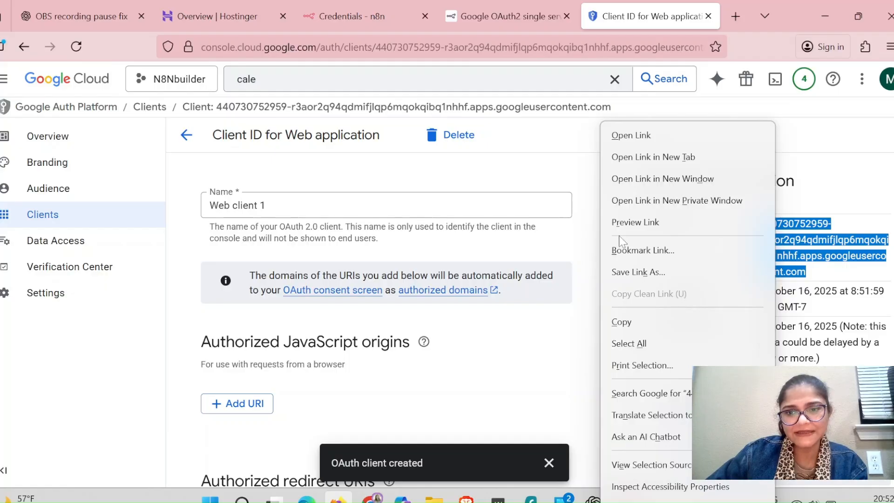
pyautogui.click(635, 322)
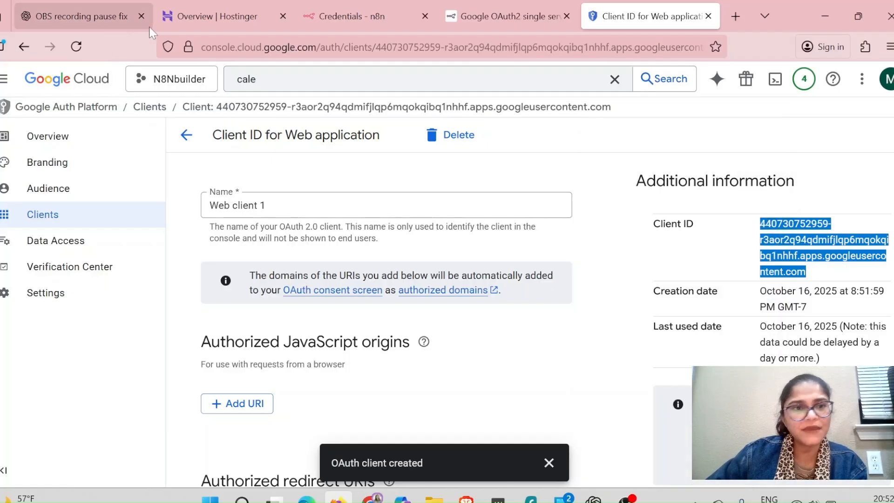
pyautogui.click(367, 19)
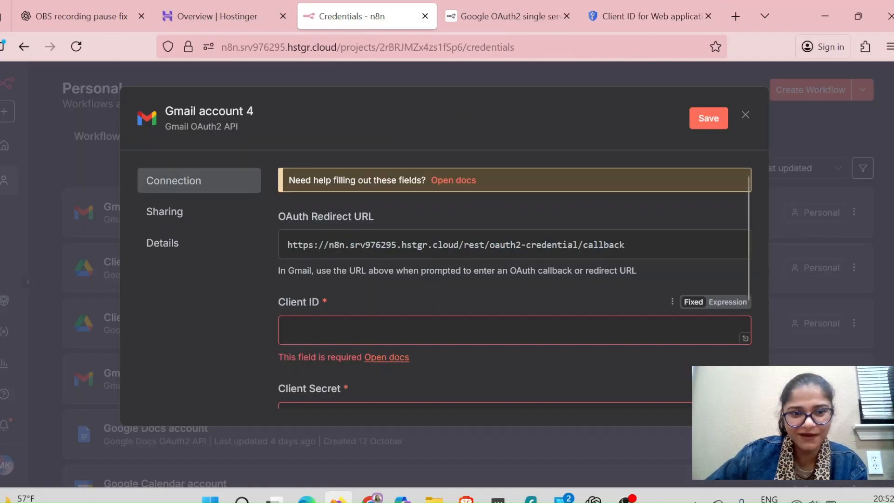
pyautogui.rightClick(298, 330)
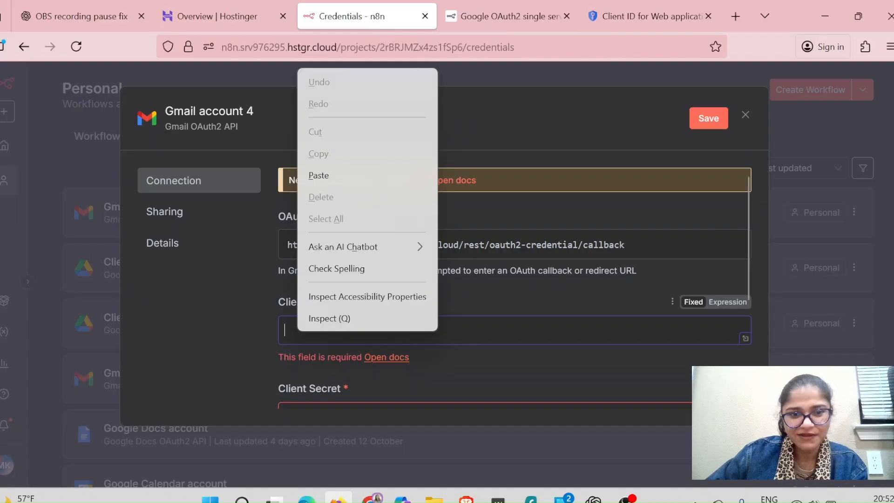
pyautogui.click(319, 176)
# - Copy the client secret from Google Cloud into the n8n credential's Client Secret and save the credential
pyautogui.click(645, 17)
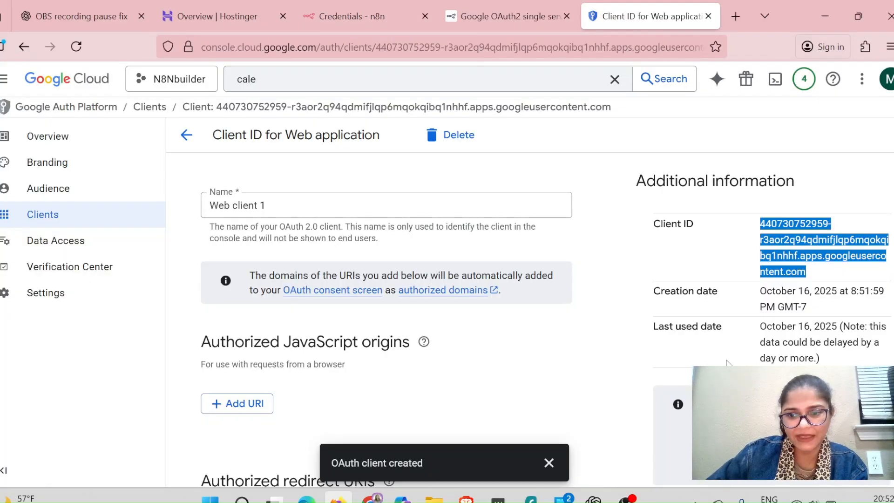
pyautogui.scroll(-5, 728, 362)
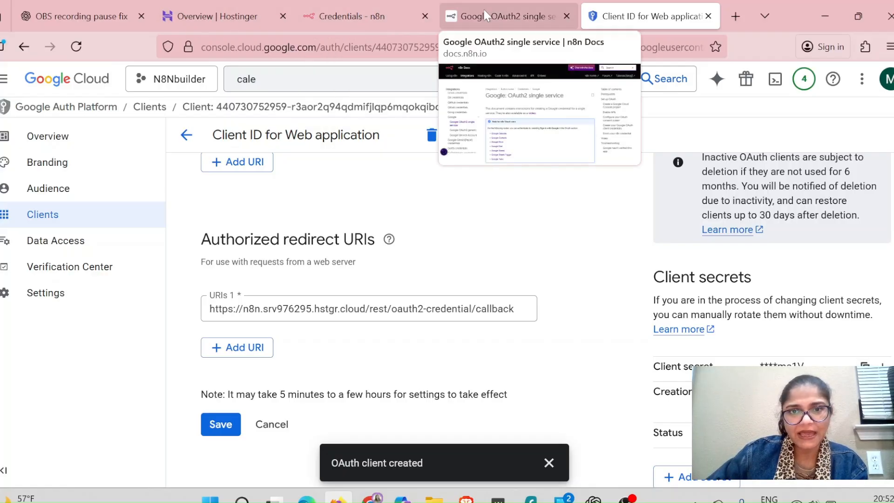
pyautogui.click(343, 17)
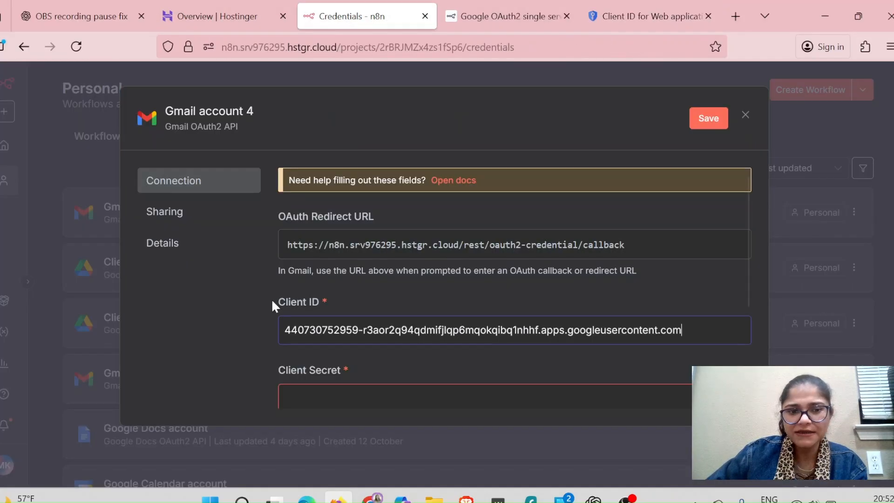
pyautogui.click(298, 396)
pyautogui.rightClick(297, 394)
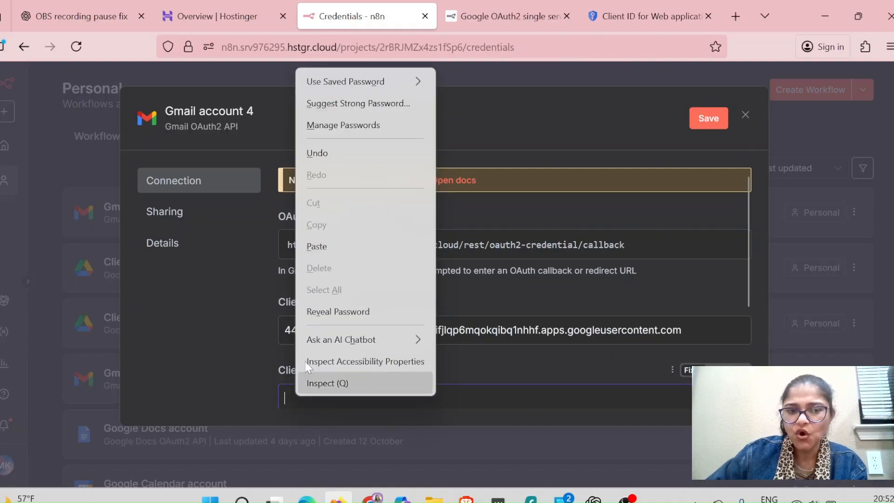
pyautogui.click(322, 252)
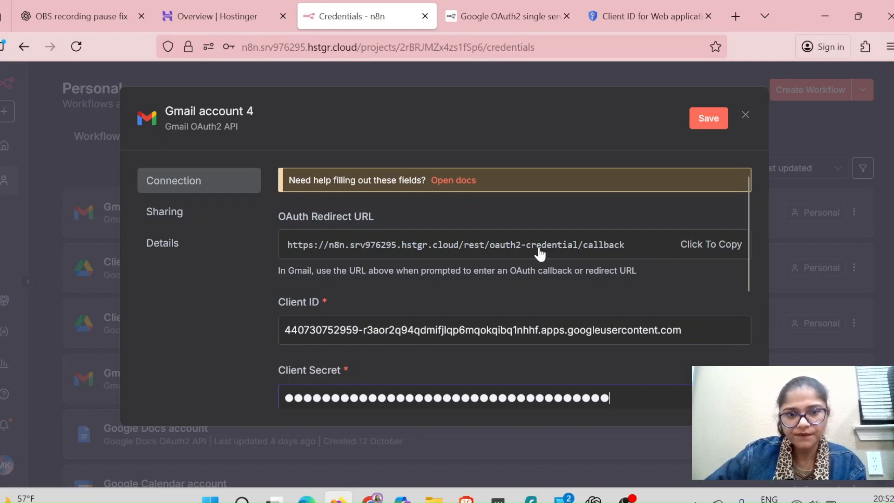
pyautogui.scroll(-5, 545, 258)
pyautogui.scroll(5, 605, 232)
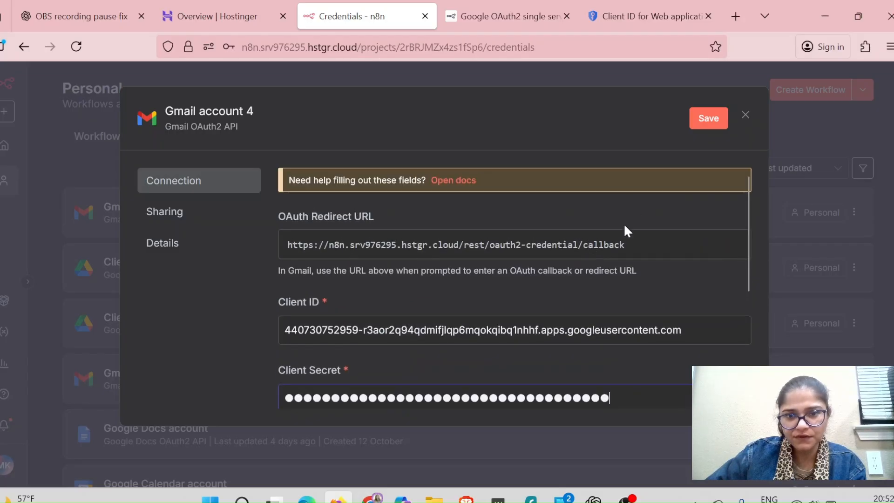
pyautogui.click(706, 119)
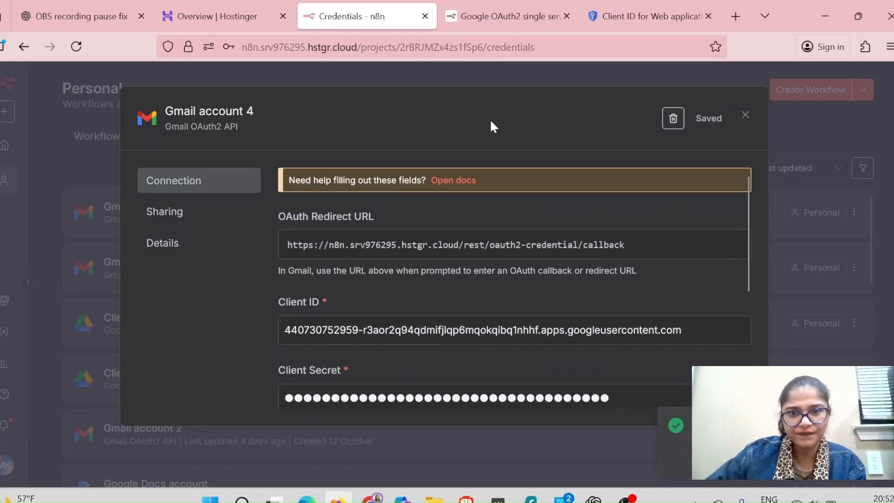
# - Sign in with Google from the n8n credential using the test user's account and continue past the unverified app warning
pyautogui.scroll(-2, 476, 242)
pyautogui.scroll(-3, 475, 242)
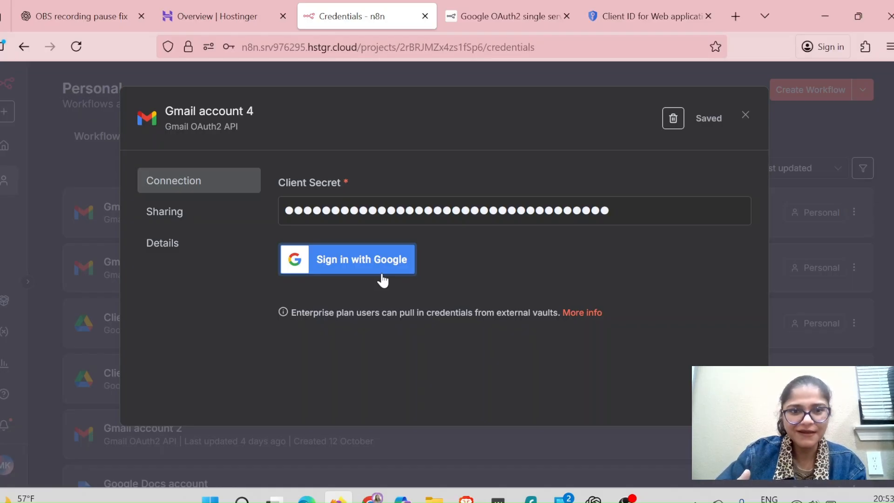
pyautogui.click(382, 273)
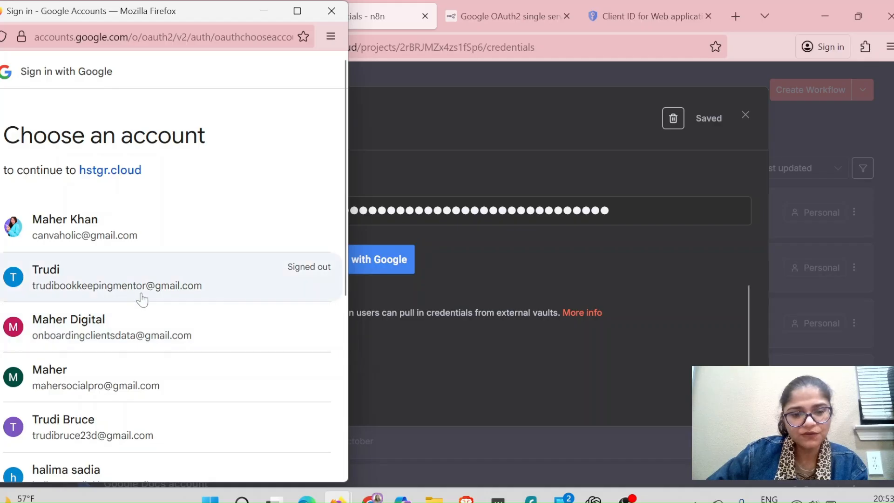
pyautogui.click(161, 386)
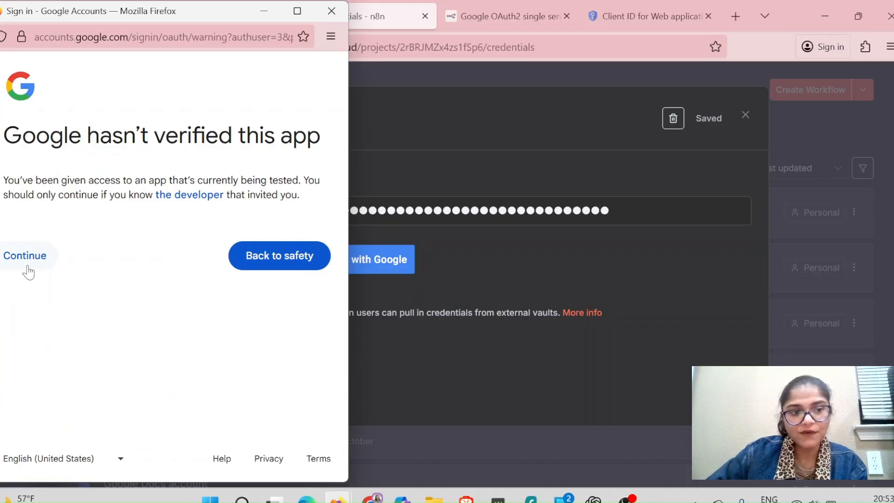
pyautogui.click(26, 255)
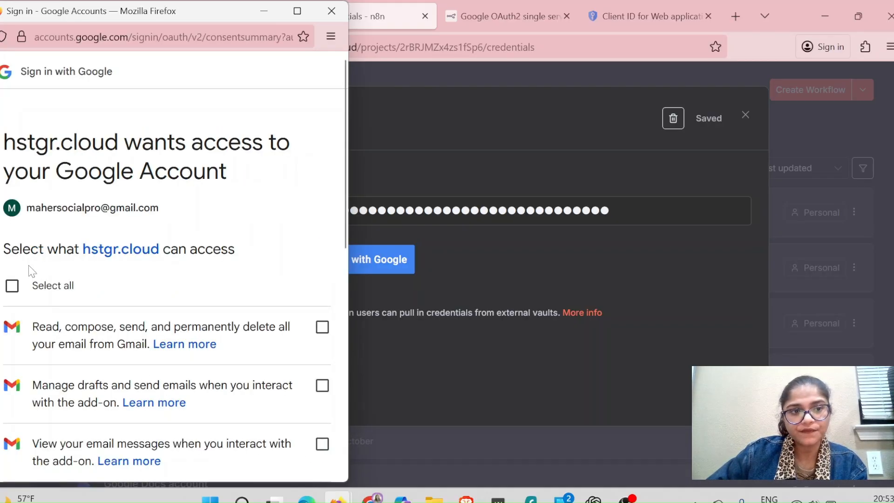
# - Grant hstgr.cloud all requested Gmail permissions, complete the authorization, and close the sign-in window
pyautogui.click(12, 286)
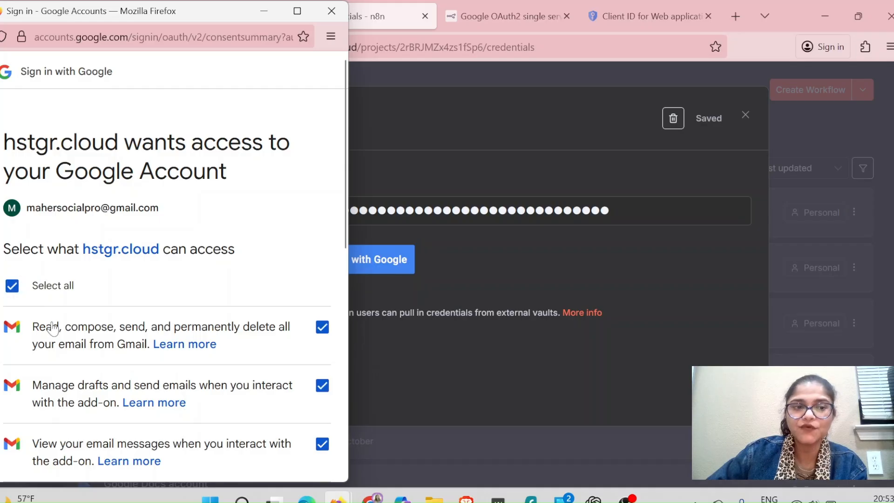
pyautogui.scroll(-5, 53, 329)
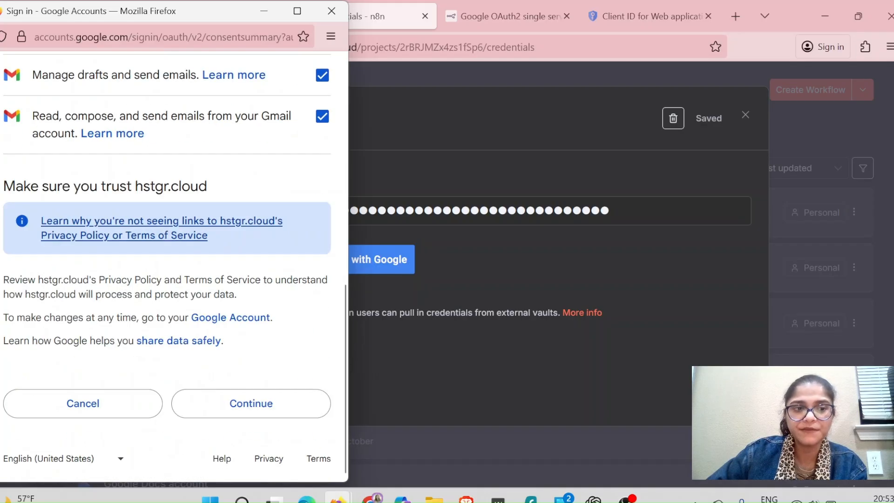
pyautogui.click(215, 408)
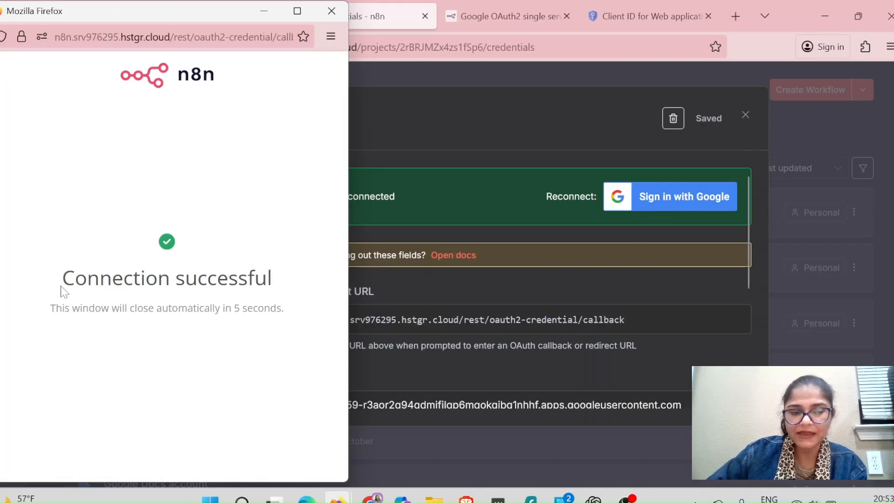
pyautogui.moveTo(62, 278); pyautogui.dragTo(267, 278)
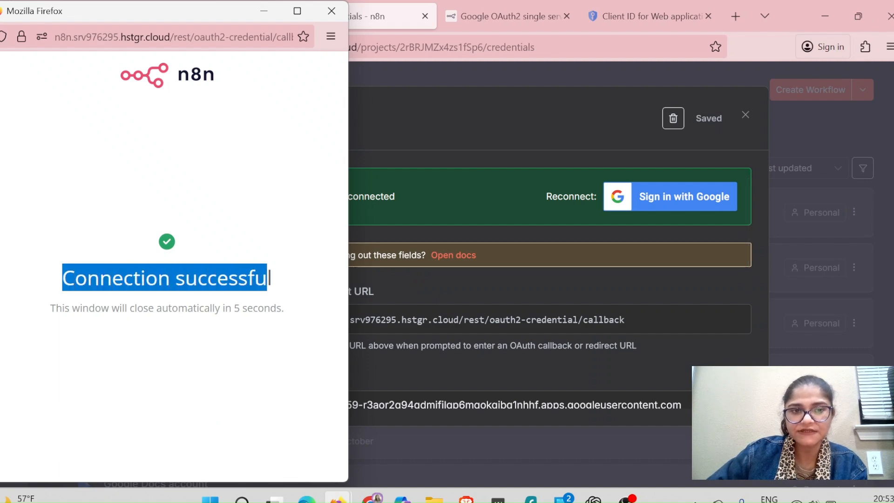
pyautogui.click(331, 11)
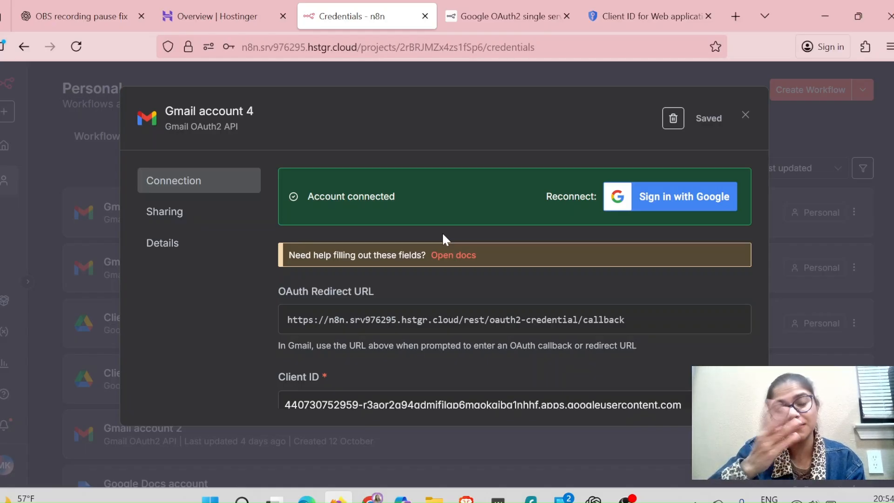
# - Reopen Gmail account 4 from the credentials list to check its connection, close it, and review the other saved credentials
pyautogui.click(747, 115)
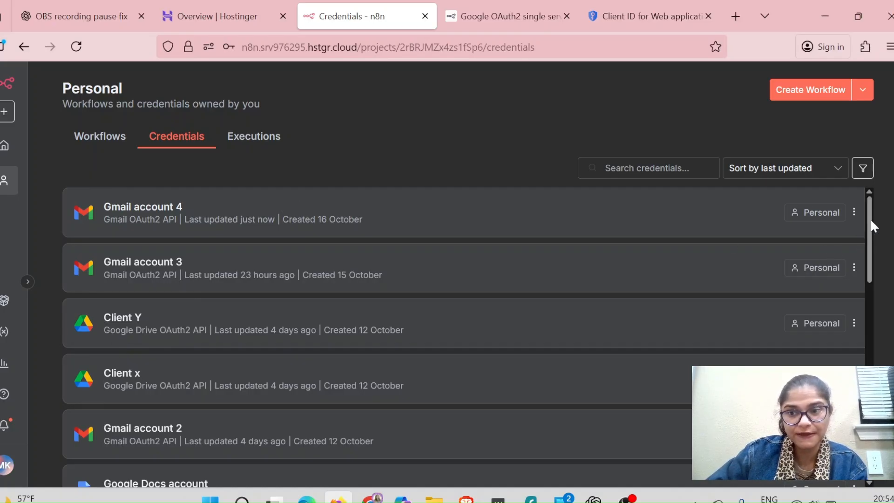
pyautogui.click(852, 215)
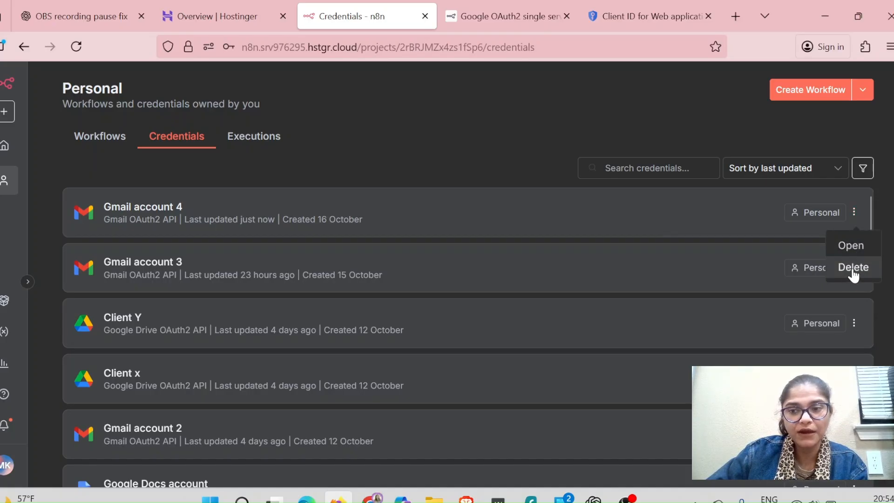
pyautogui.click(577, 215)
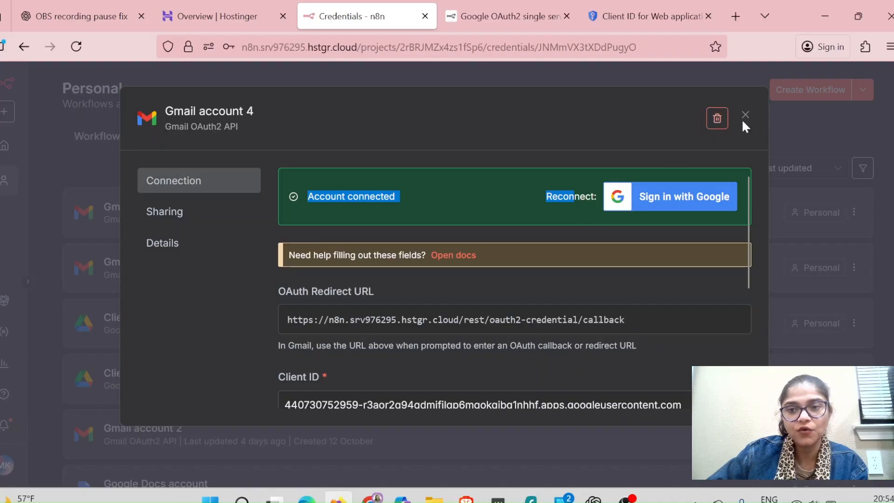
pyautogui.click(787, 119)
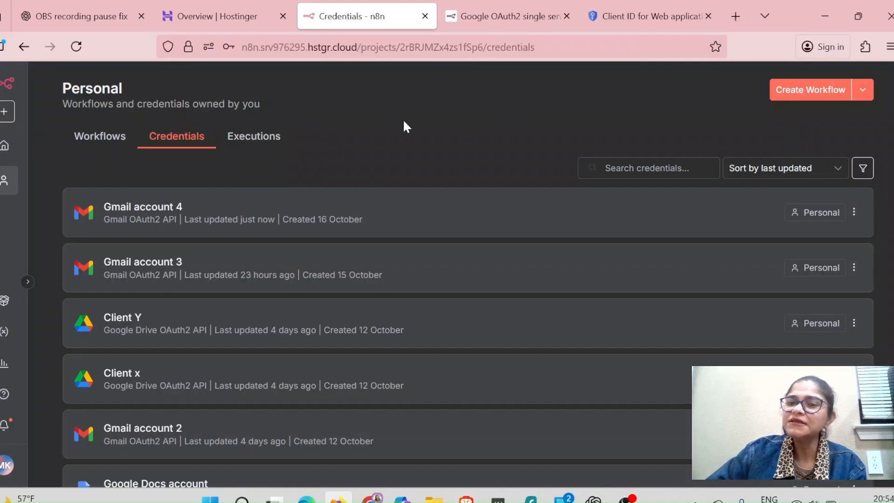
pyautogui.scroll(-5, 299, 355)
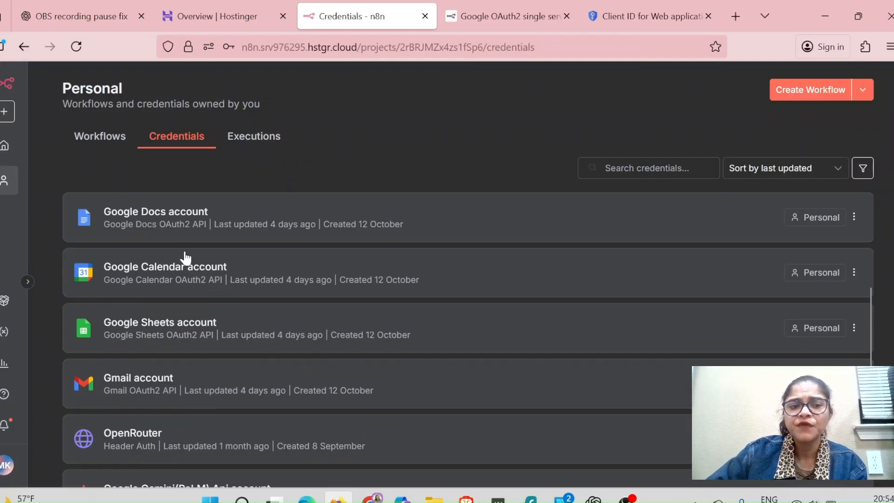
pyautogui.scroll(5, 239, 242)
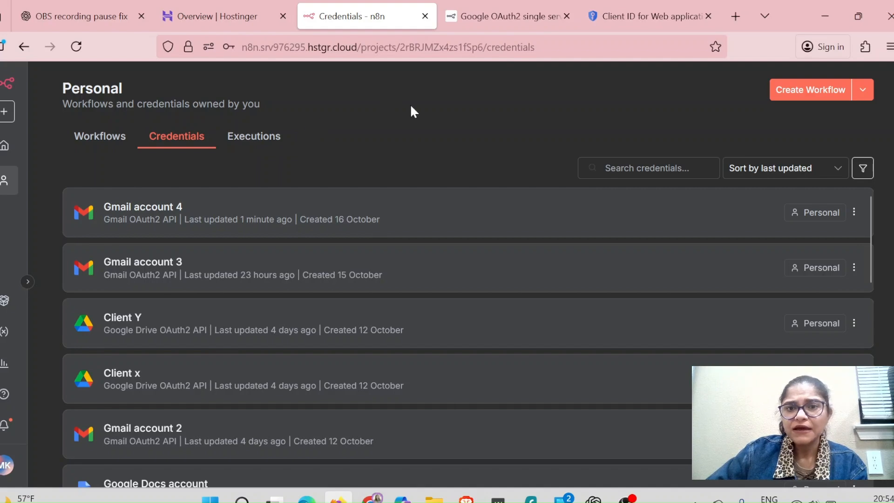
# - Create a new workflow with a manual trigger and move the trigger node farther left on the canvas
pyautogui.click(3, 115)
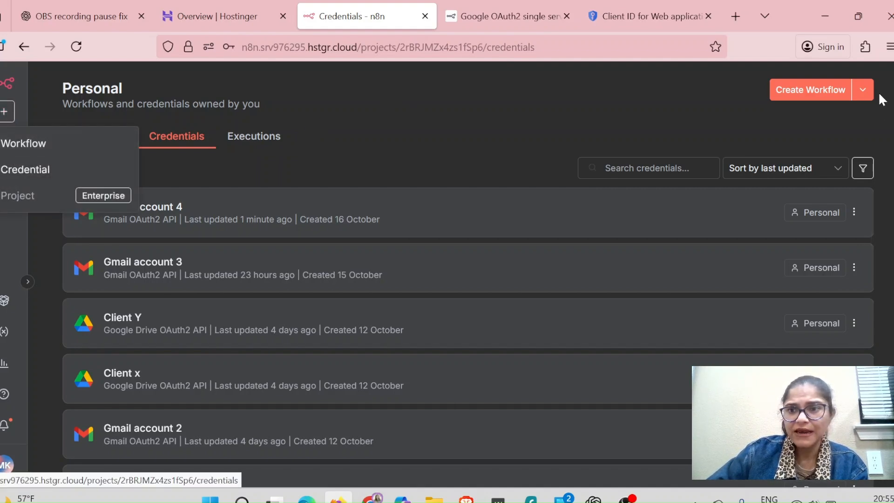
pyautogui.click(793, 93)
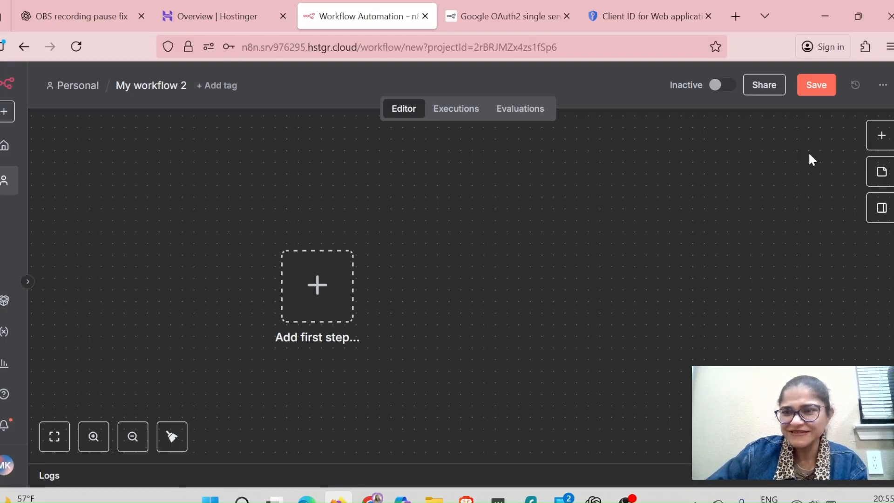
pyautogui.click(881, 135)
pyautogui.click(645, 249)
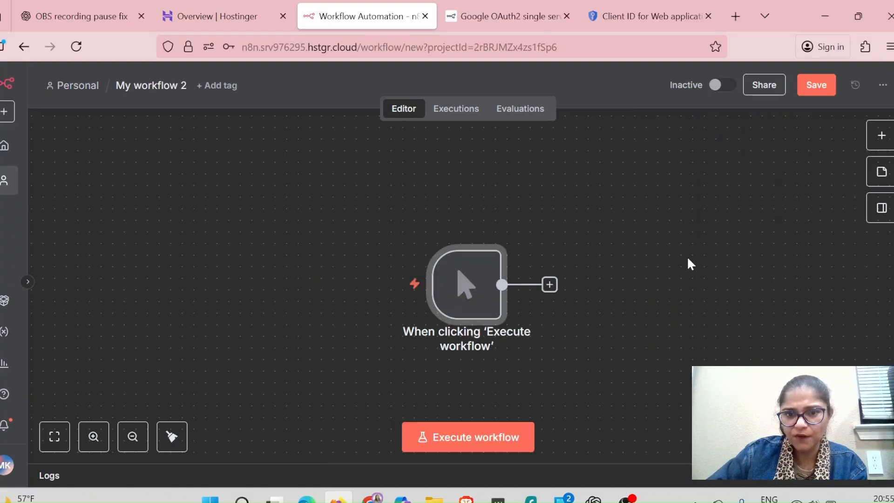
pyautogui.moveTo(466, 286); pyautogui.dragTo(294, 285)
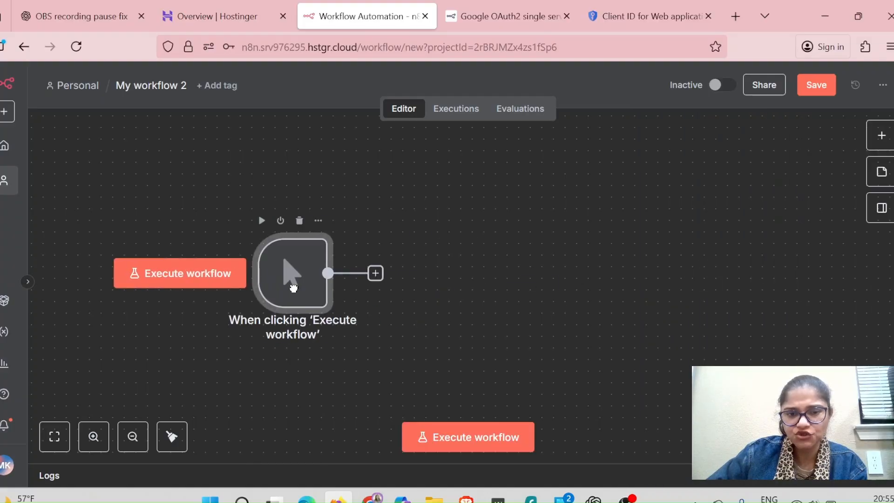
# - Add a Gmail Get a message node after the trigger, using Gmail account 4 as its credential, and return to the canvas
pyautogui.click(376, 273)
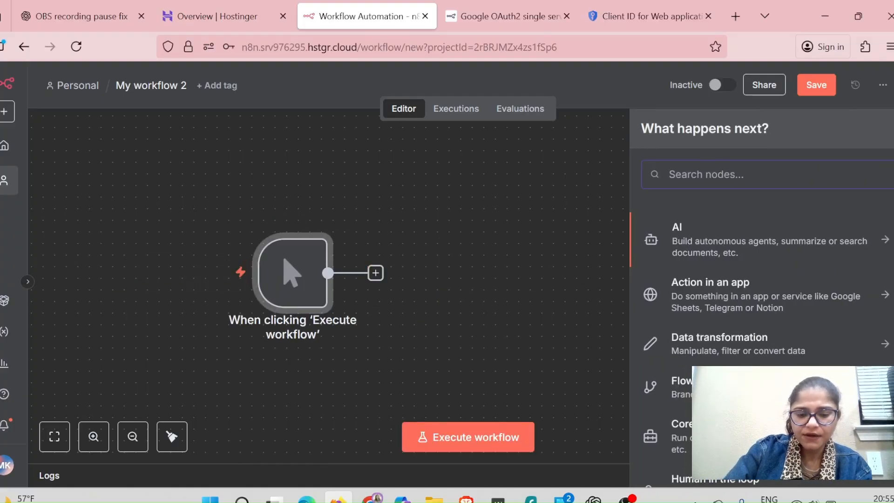
pyautogui.write('gm')
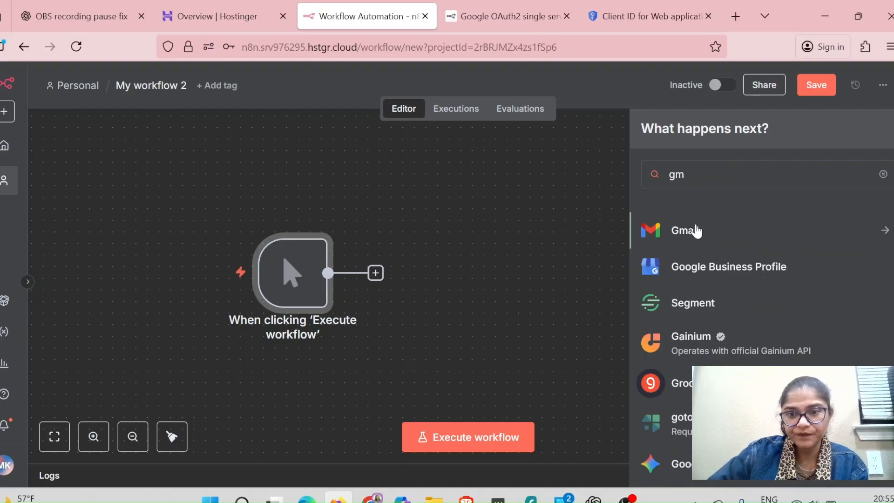
pyautogui.click(697, 232)
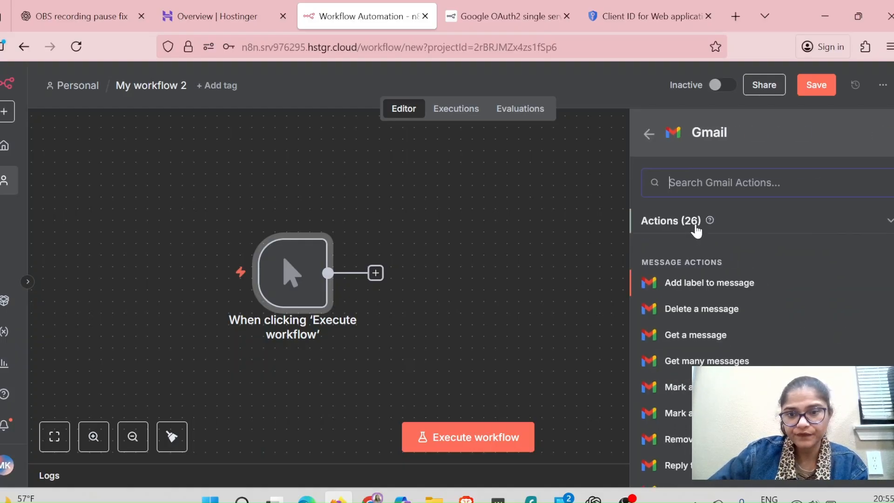
pyautogui.click(706, 336)
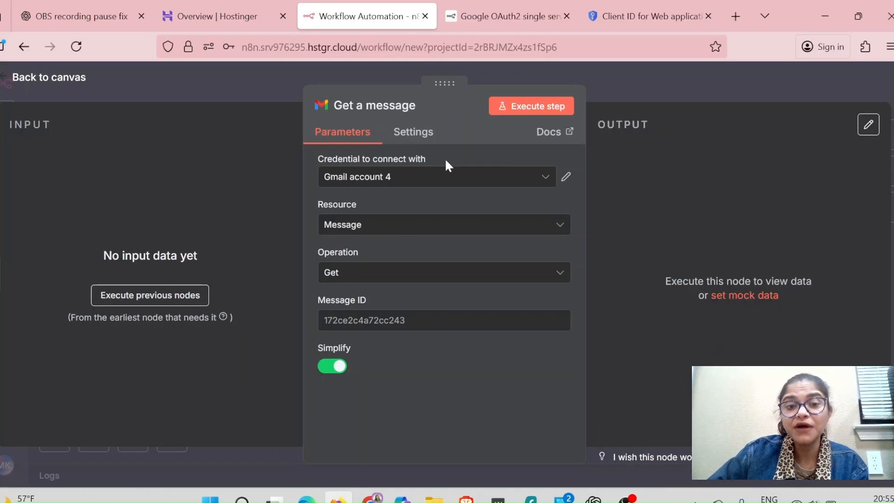
pyautogui.click(546, 183)
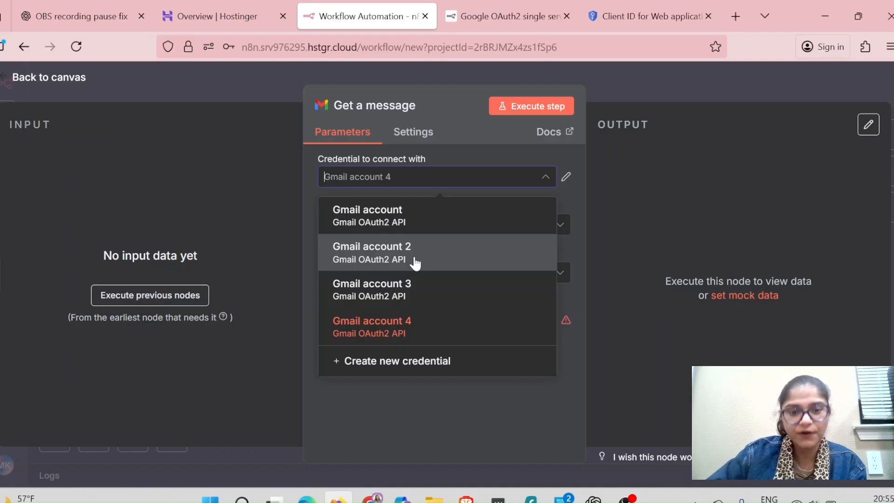
pyautogui.click(405, 329)
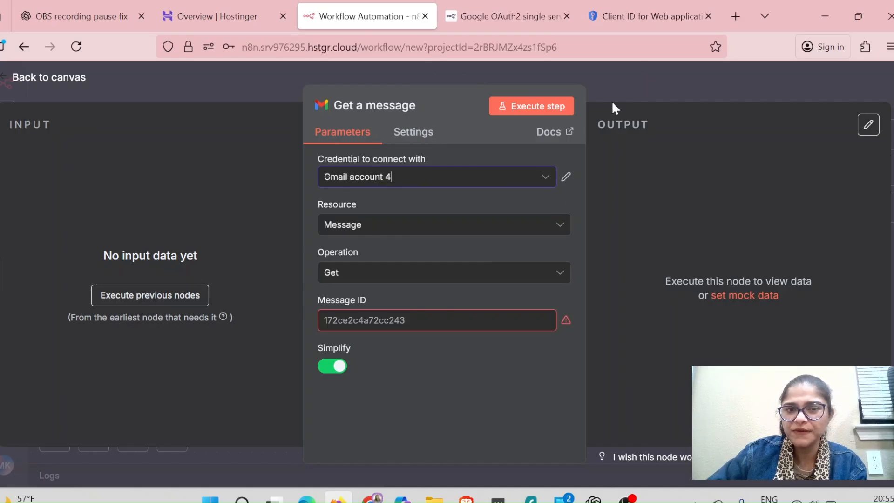
pyautogui.click(650, 91)
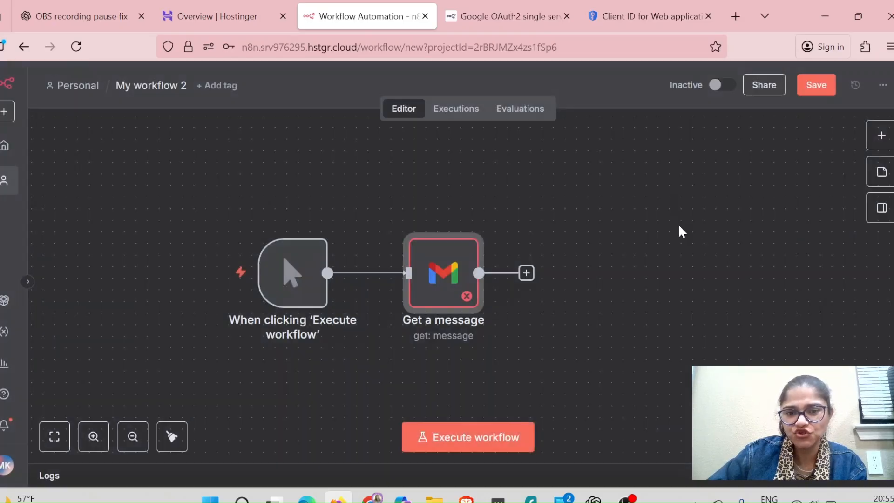
# - Add a Google Drive Copy file node after the Get a message node
pyautogui.click(527, 273)
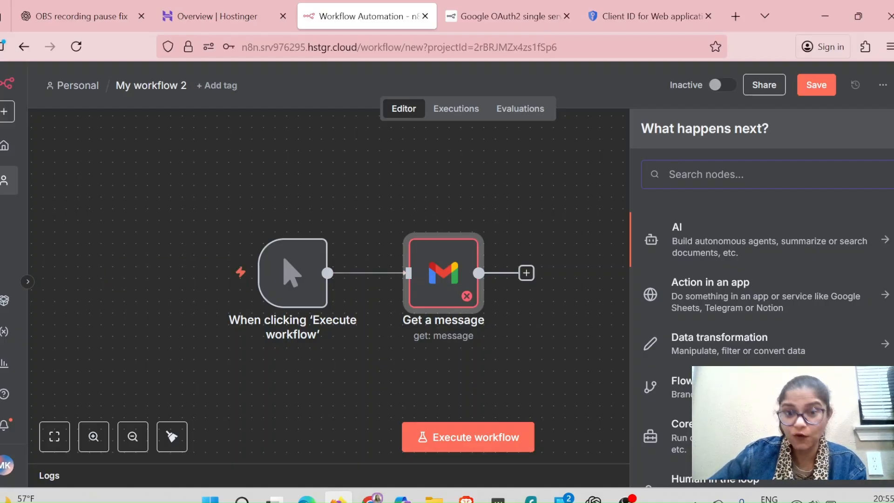
pyautogui.write('drive')
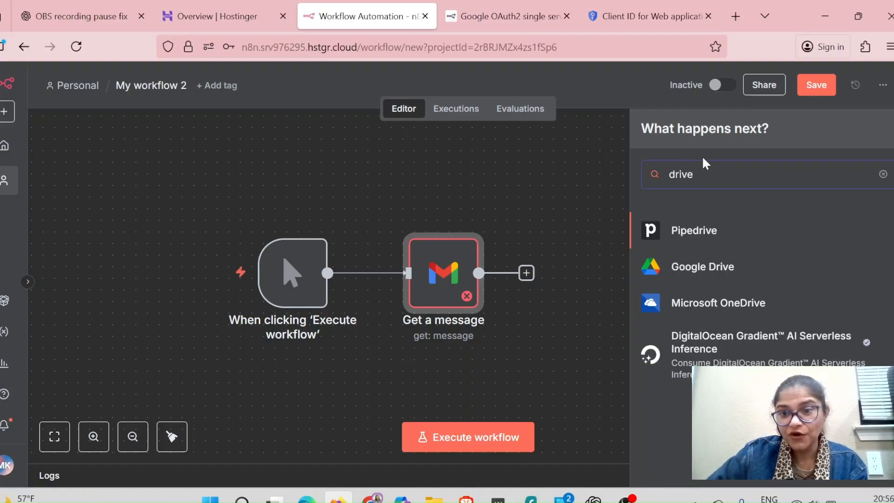
pyautogui.click(704, 271)
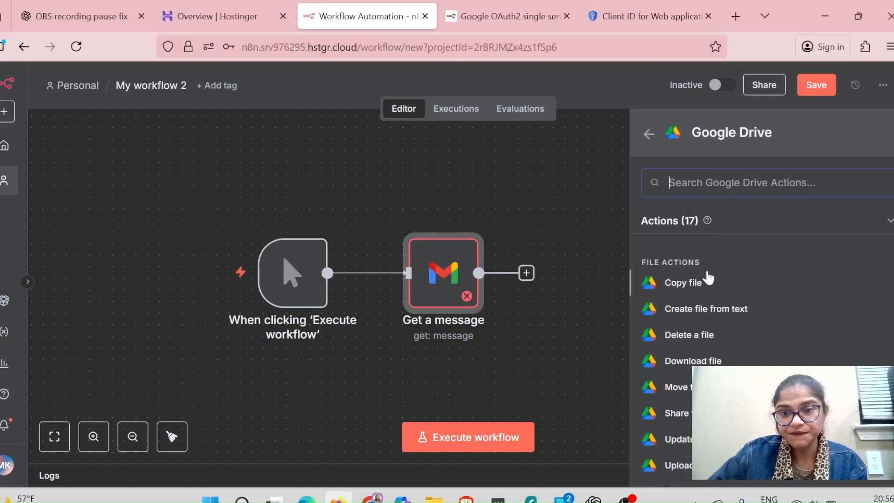
pyautogui.click(683, 282)
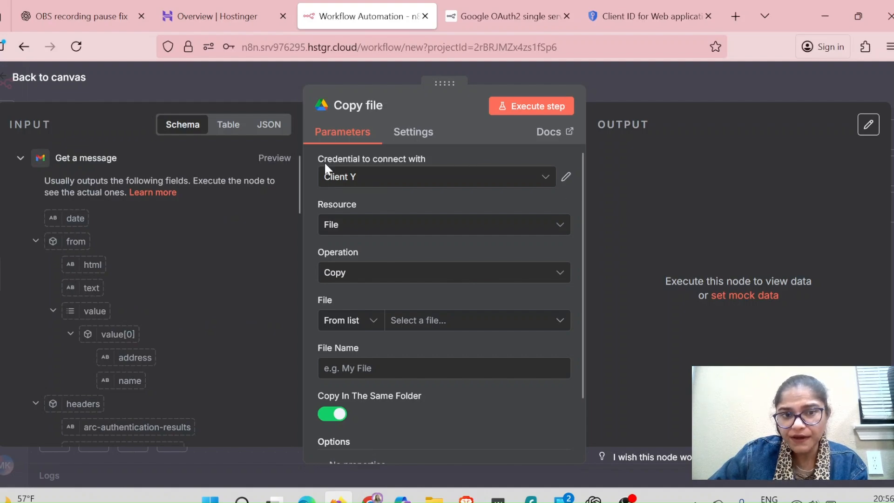
# - Open a new Google Drive OAuth2 credential from the Copy file node and review its fields alongside the Google Cloud OAuth client
pyautogui.click(543, 185)
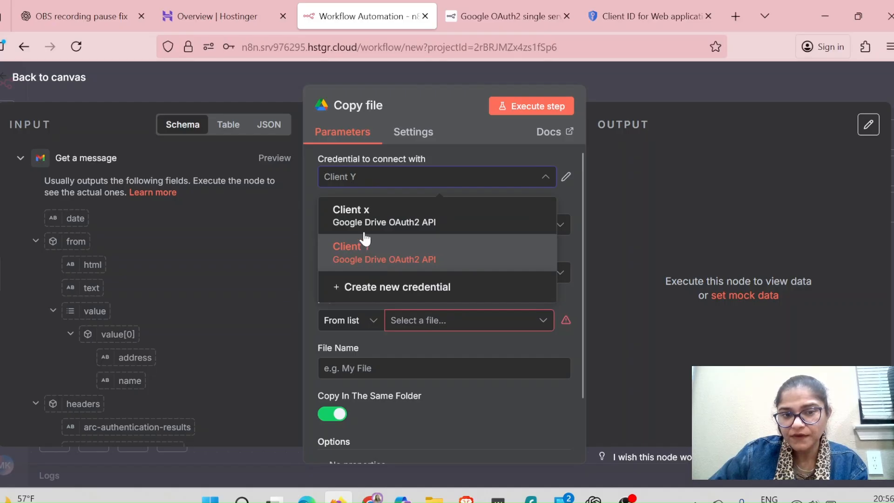
pyautogui.click(372, 289)
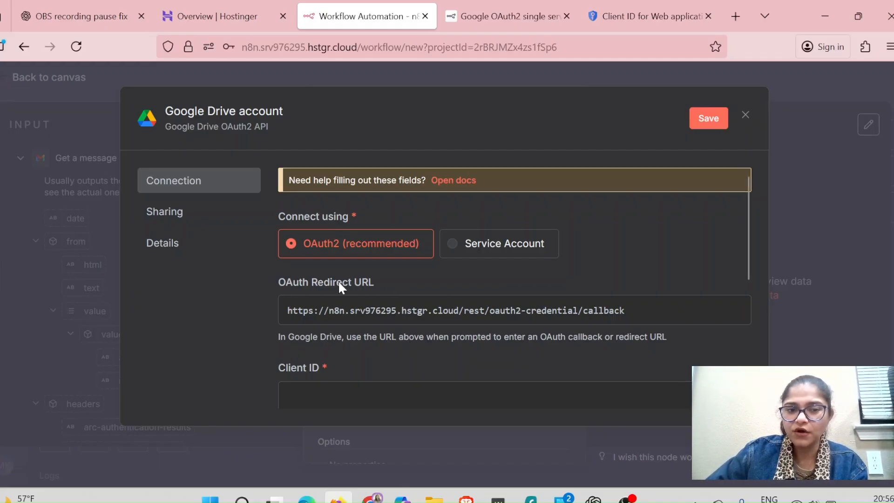
pyautogui.scroll(-5, 400, 281)
pyautogui.scroll(6, 515, 261)
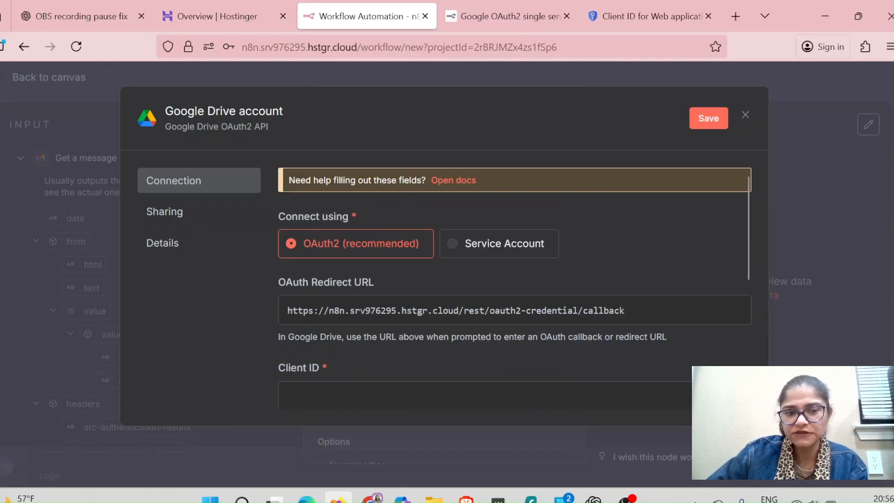
pyautogui.click(638, 28)
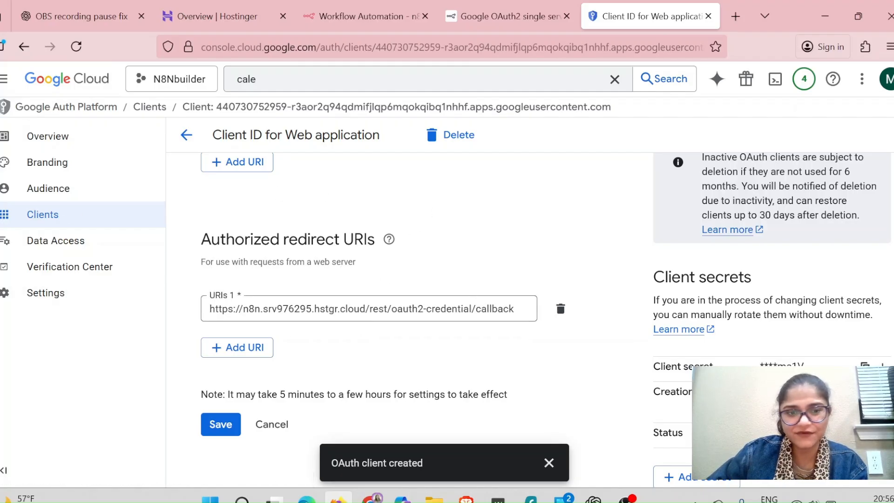
pyautogui.click(334, 23)
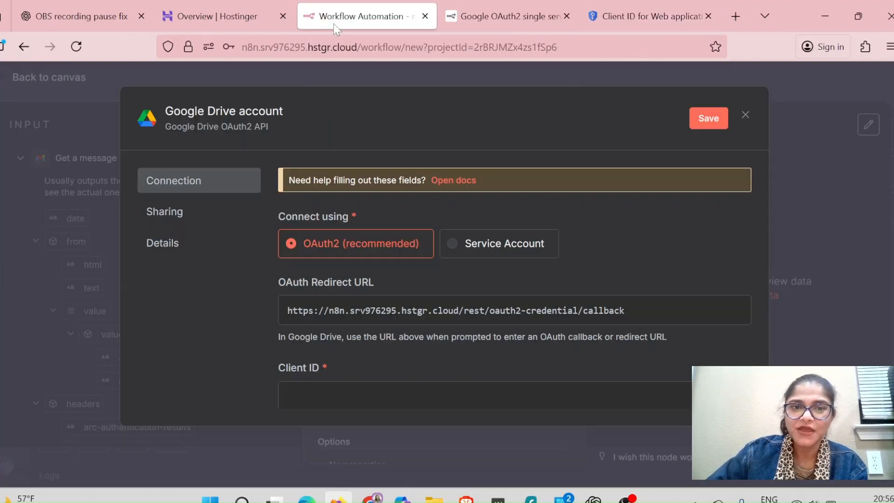